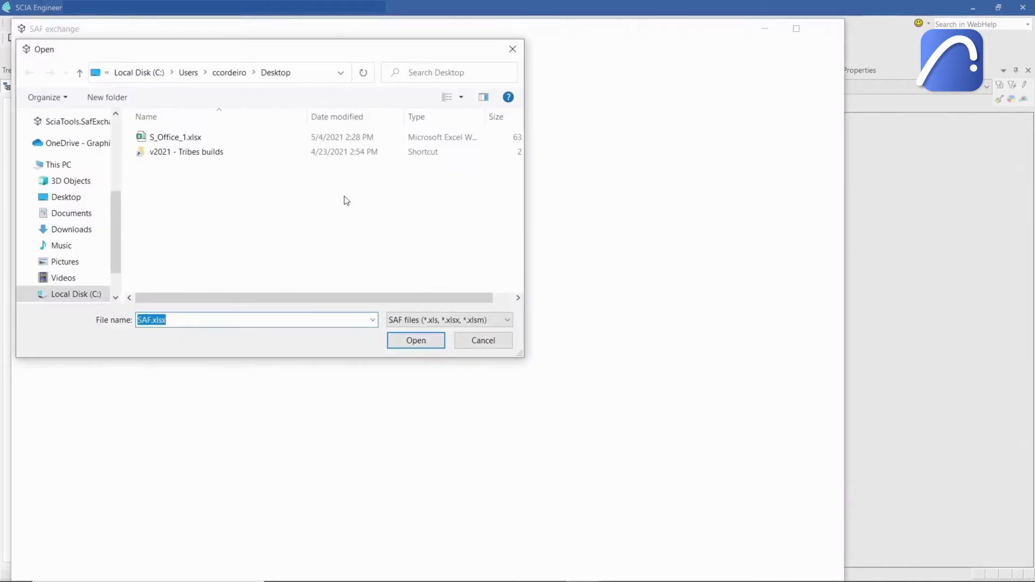
Step: Import the structural analytical model from the SAF file S_Office_1.xlsx
left_click(416, 340)
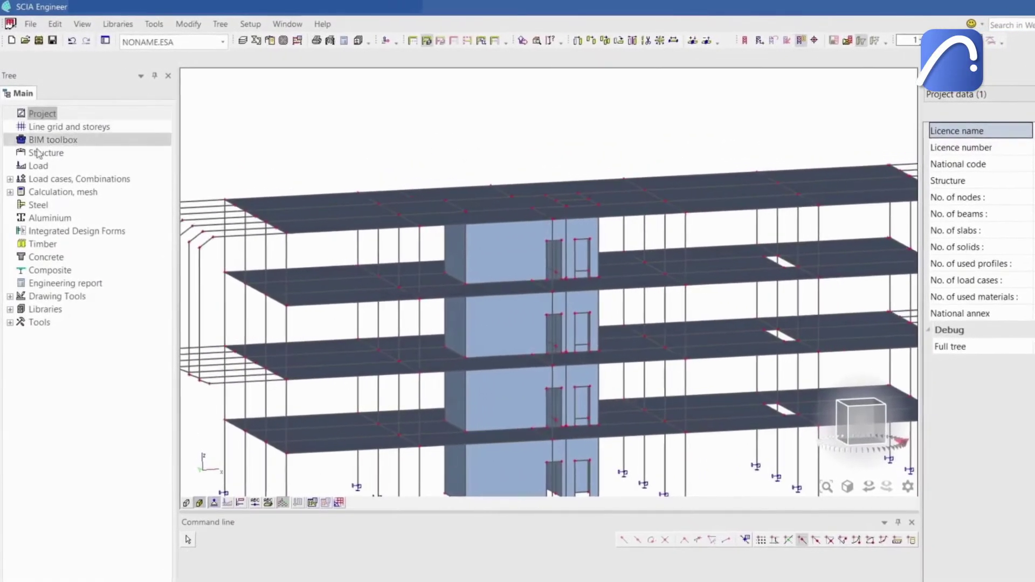
Step: Define a surface force on 2D members with a value of -2.5 kN/m^2 in the GCS coordinate system
left_click(37, 166)
left_click(63, 170)
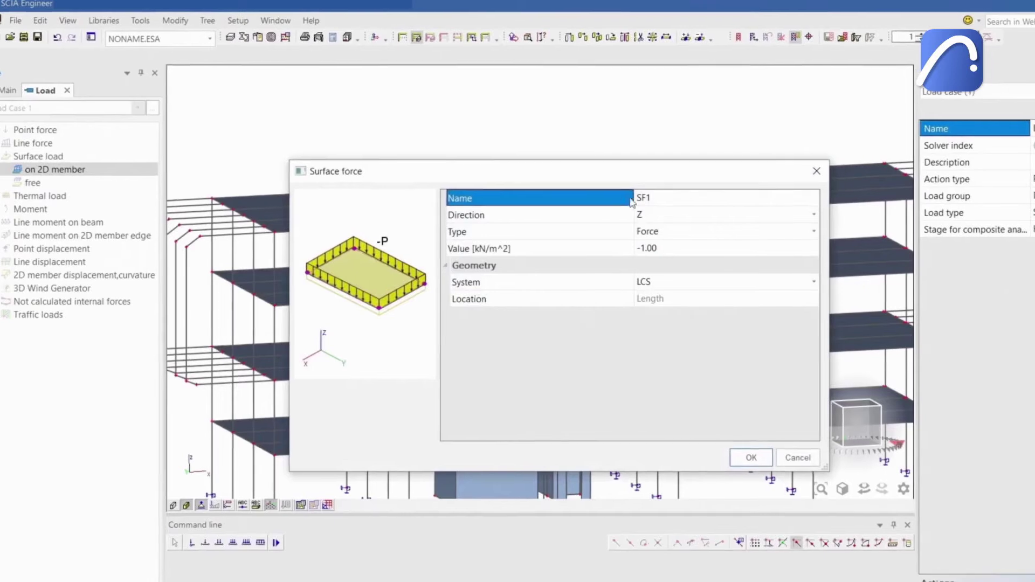
left_click(643, 282)
left_click(645, 300)
left_click(658, 248)
type("-2.5")
key("Return")
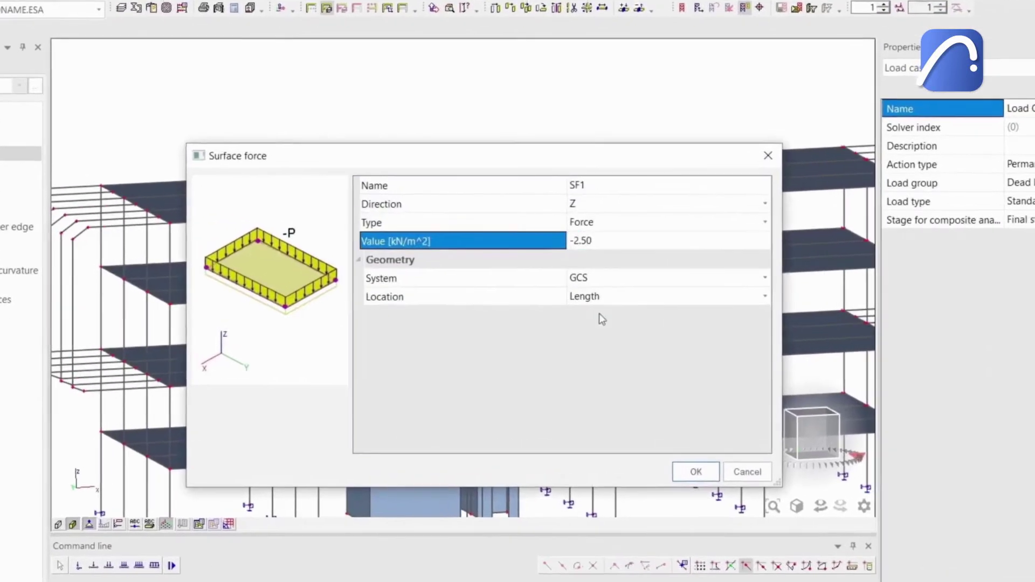
left_click(696, 472)
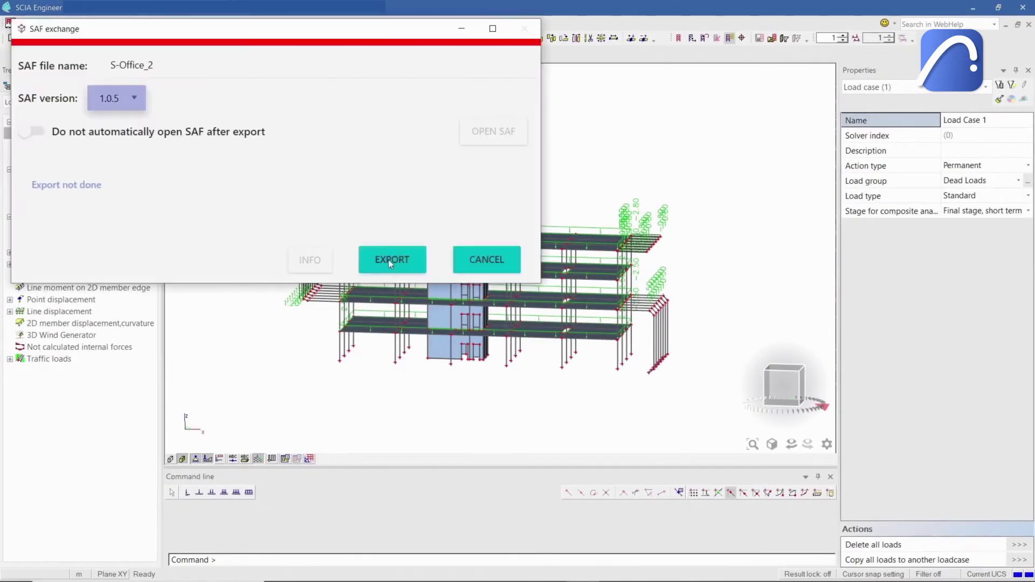
Step: Export the loaded model as the SAF file S-Office_2 in SAF version 1.0.5
left_click(390, 261)
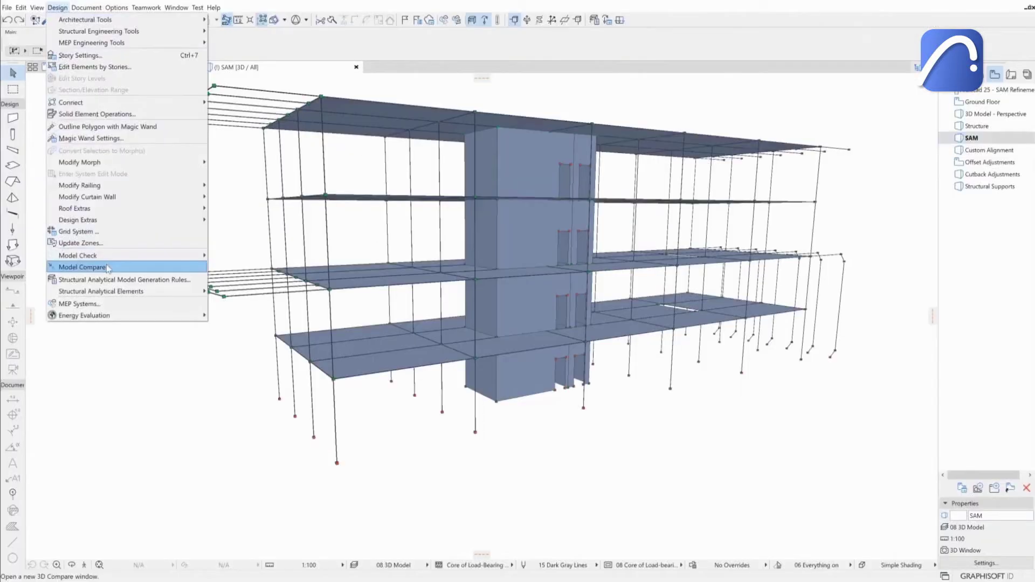
Step: Switch to Archicad, start Model Compare and set the current model as Model 1
left_click(108, 268)
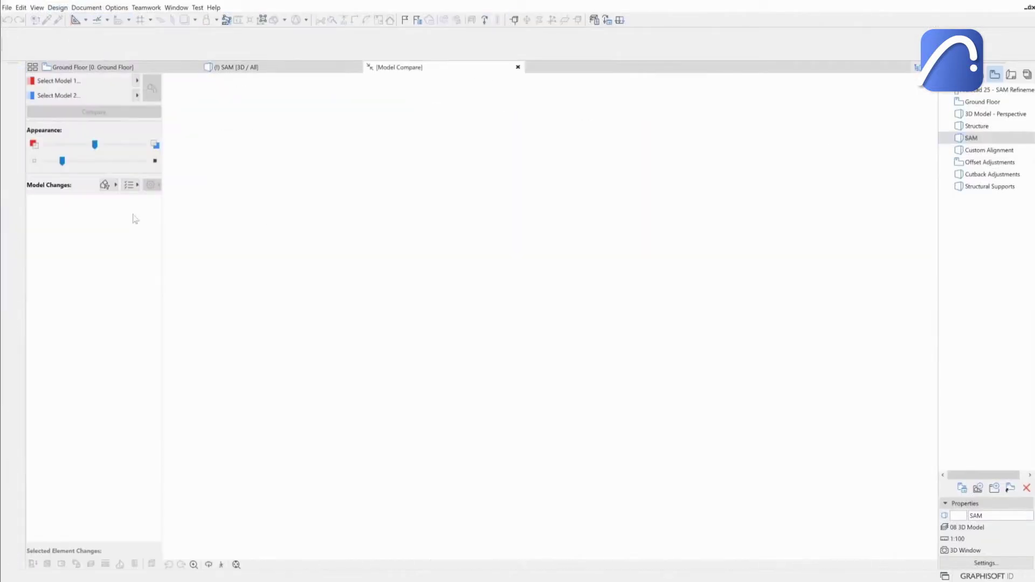
left_click(133, 78)
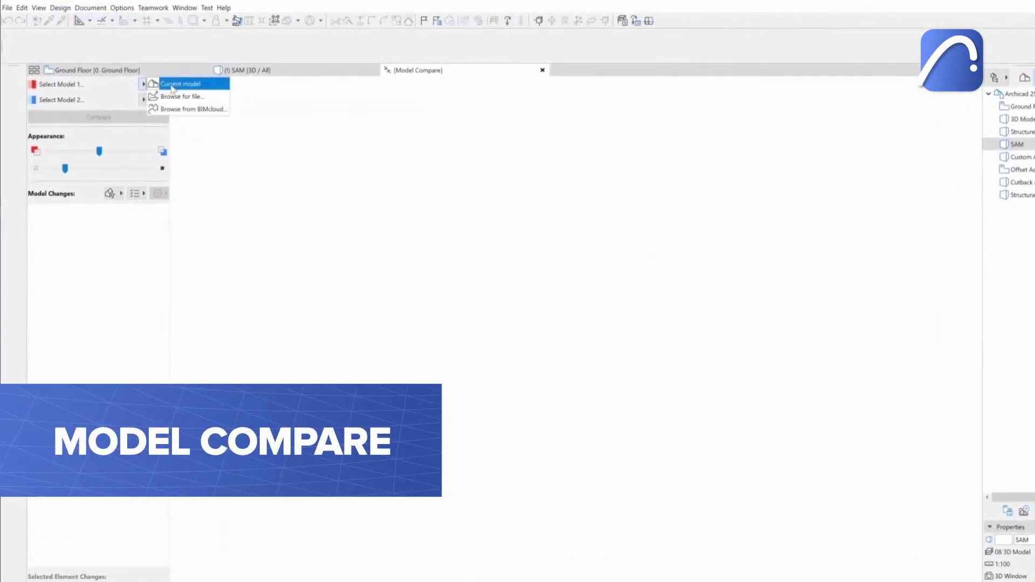
left_click(171, 84)
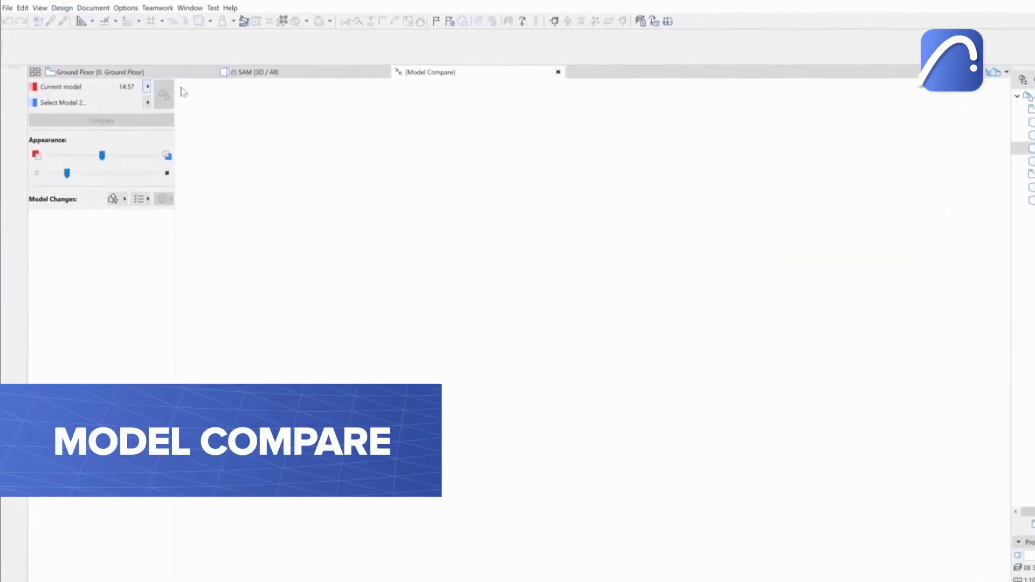
Step: Load the Structural Analytical Format file SAF 2.xlsx as Model 2 and compare both models
left_click(144, 100)
left_click(206, 130)
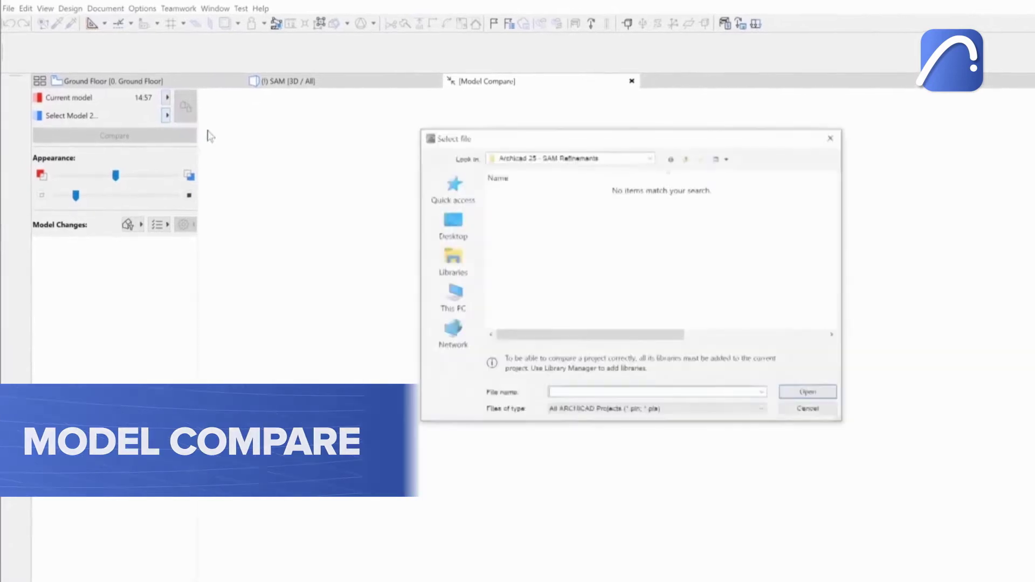
left_click(590, 402)
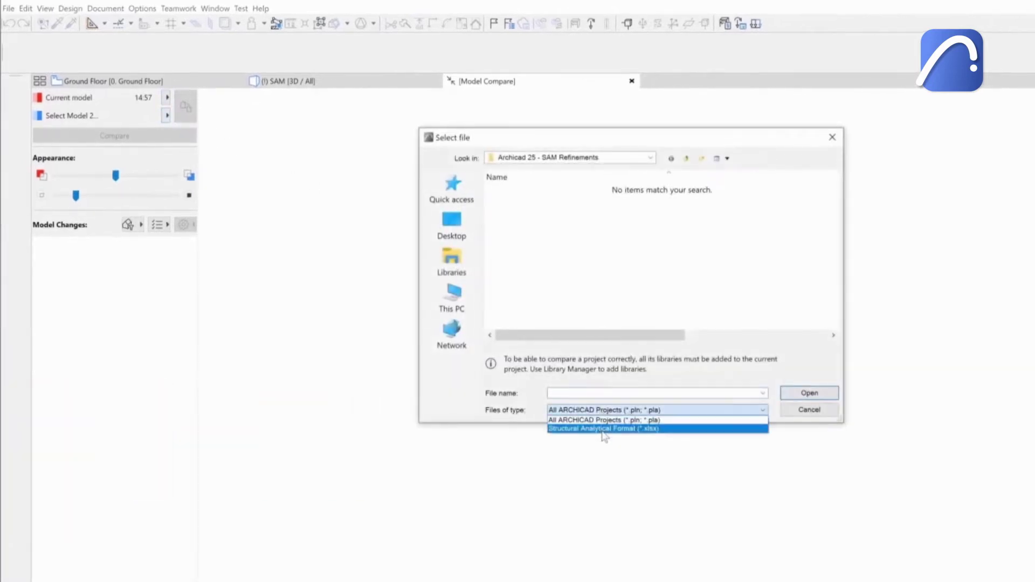
left_click(603, 429)
left_click(519, 202)
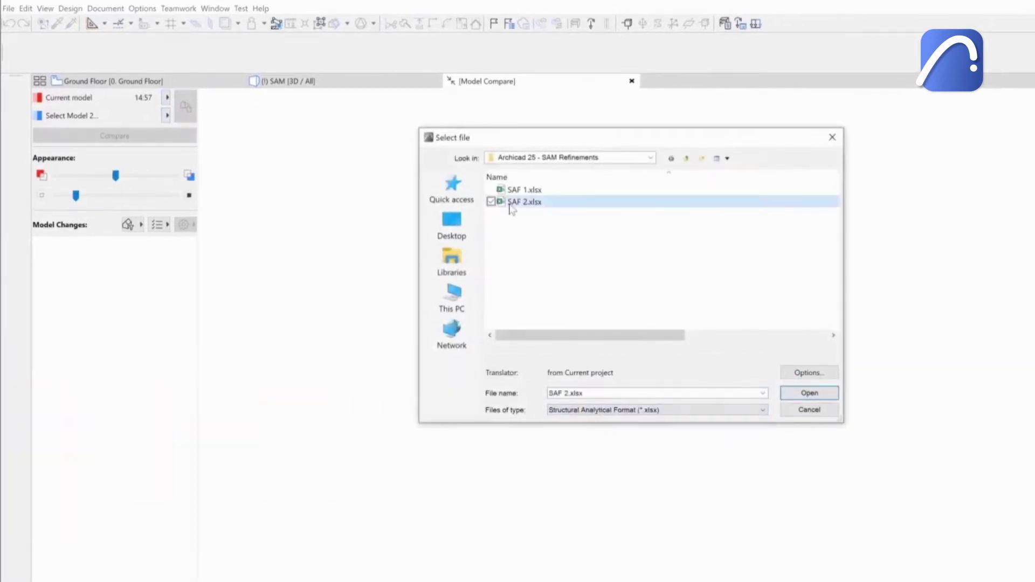
left_click(810, 393)
left_click(140, 138)
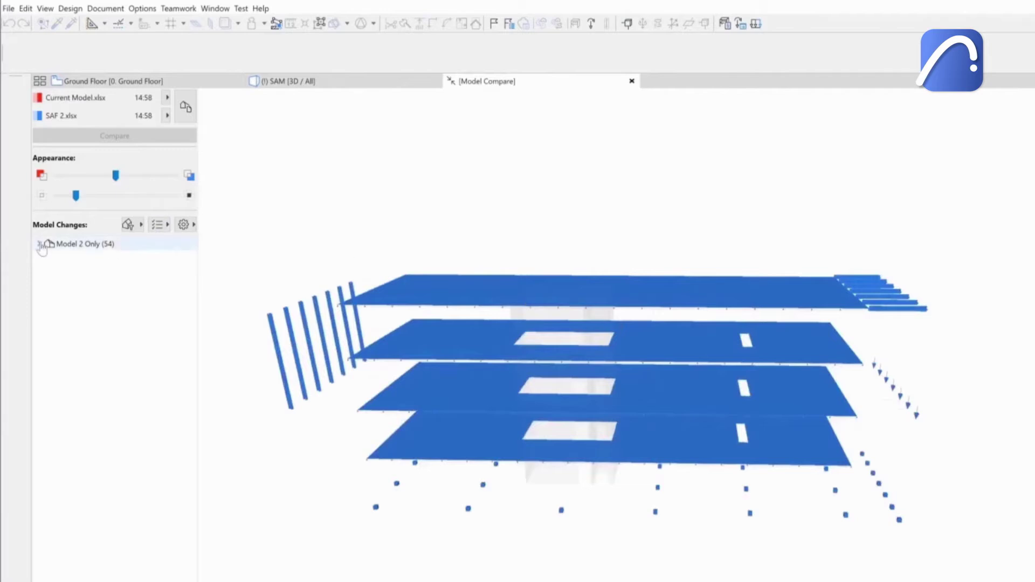
Step: Add the Model 2-only line loads, point loads, supports and surface loads to one new issue, accept them and close the comparison
left_click(39, 243)
left_click(102, 298, "shift")
right_click(106, 298)
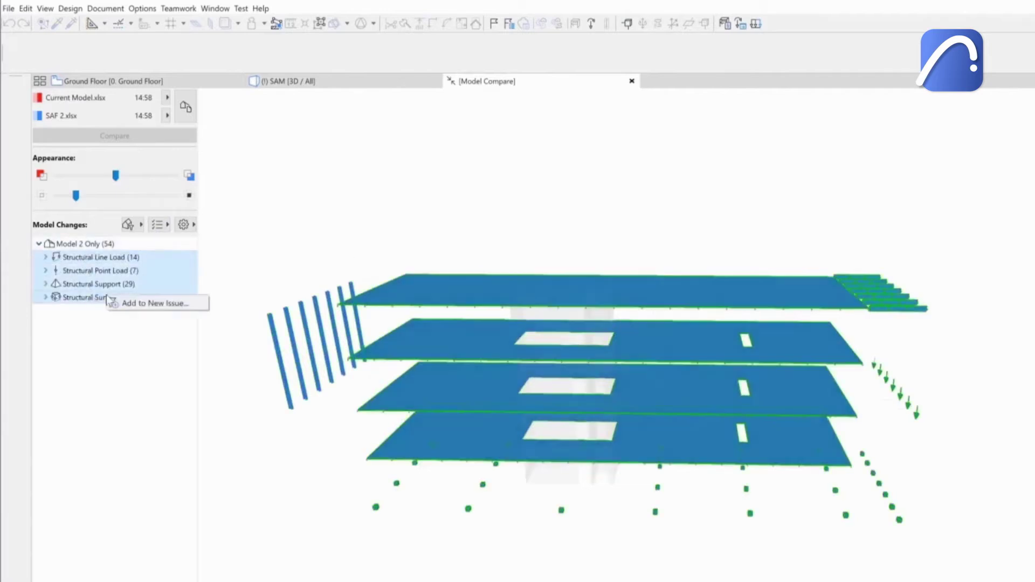
left_click(152, 303)
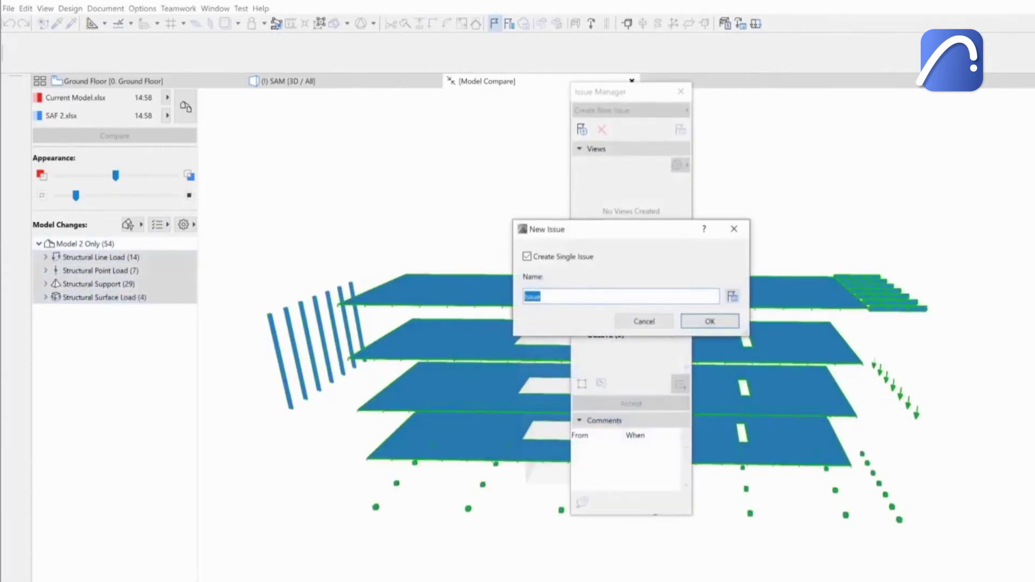
left_click(710, 322)
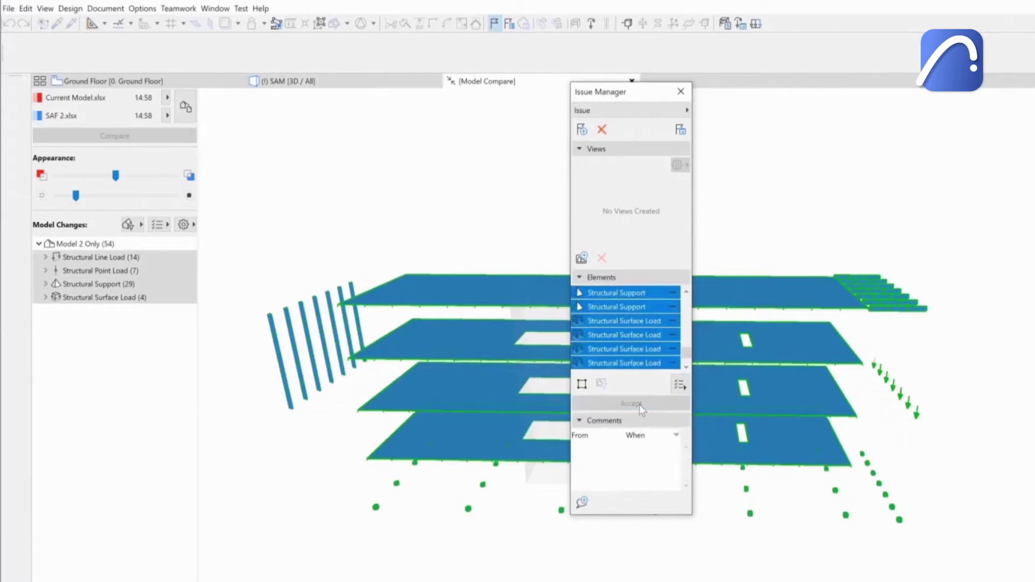
left_click(681, 91)
left_click(632, 81)
left_click(704, 286)
Step: Highlight the new issue's elements in the SAM 3D view through the Issue Organizer
middle_click_drag(578, 239, 658, 335, "shift")
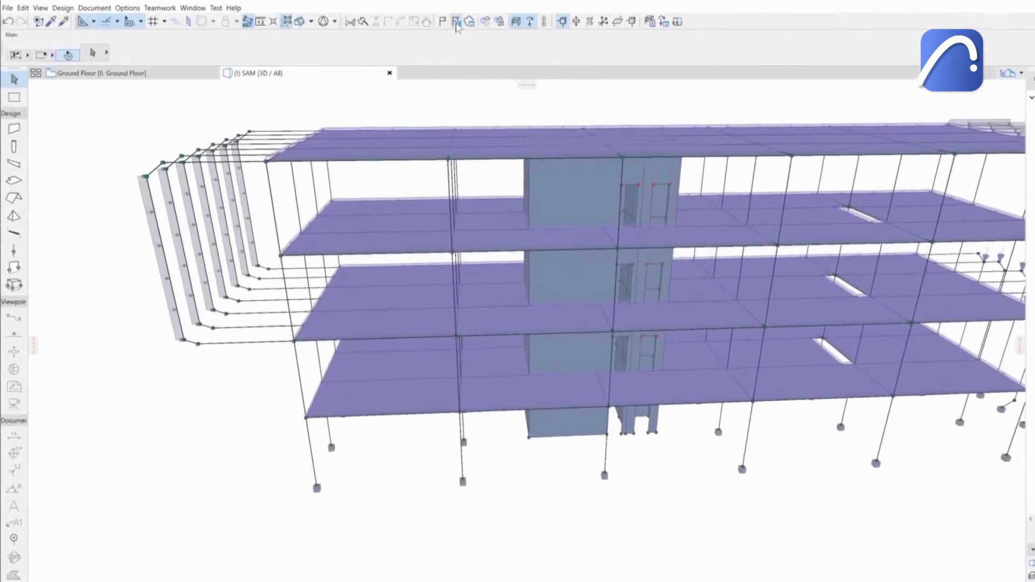
left_click(431, 22)
left_click(479, 202)
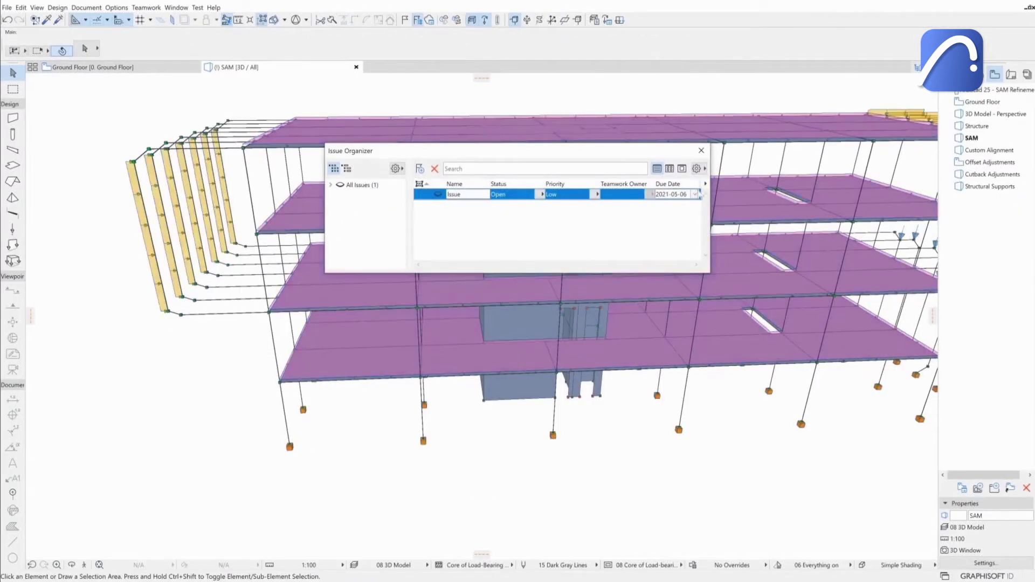
left_click(702, 151)
Step: Inspect the load value settings of the roof slab's structural surface load
left_click(358, 192)
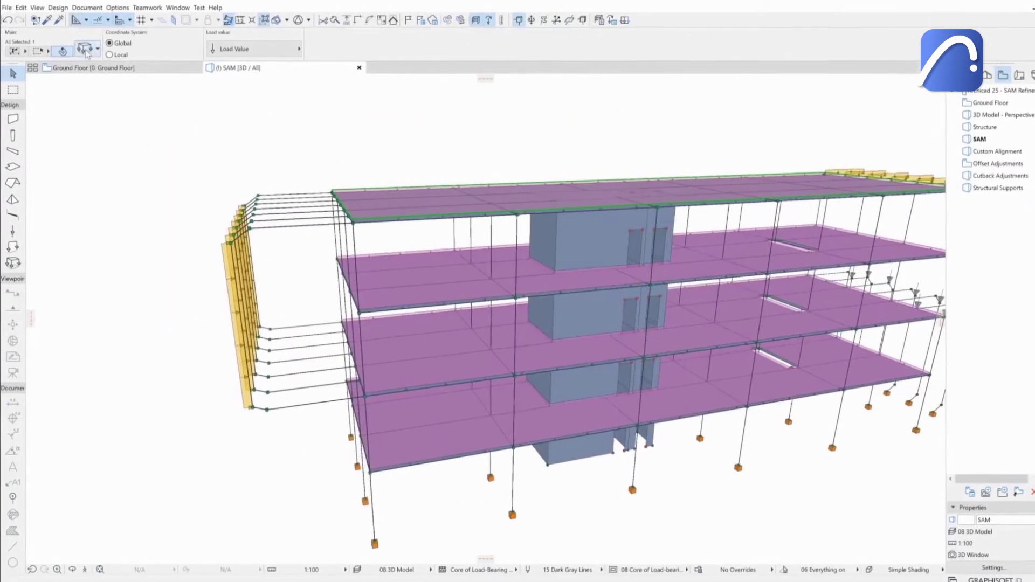
left_click(85, 50)
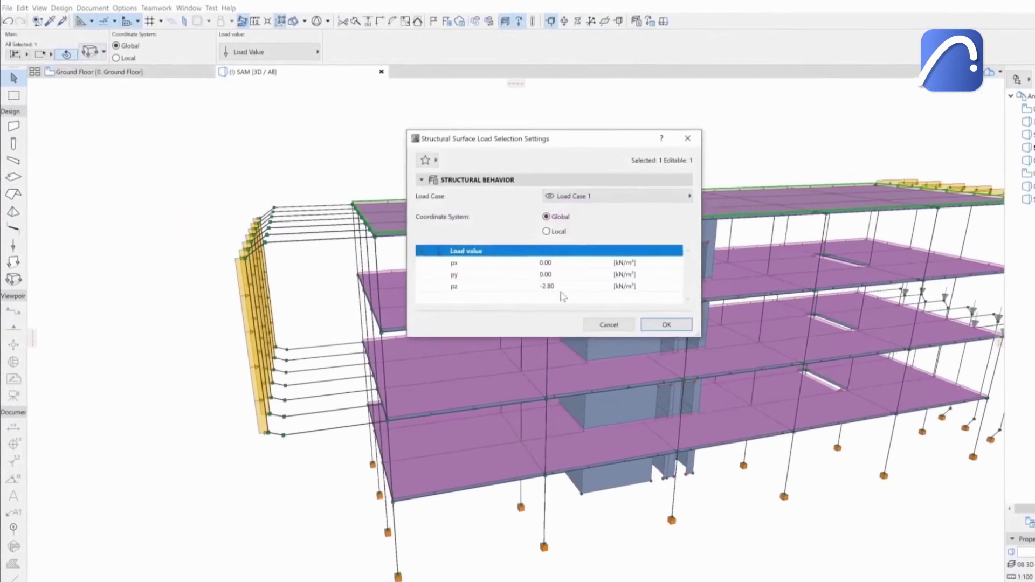
left_click(515, 269)
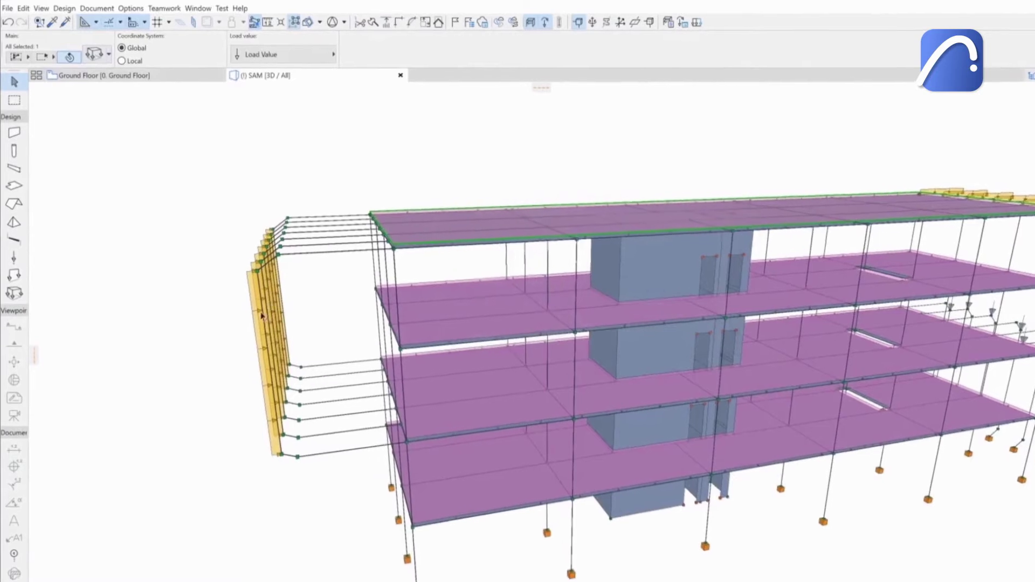
Step: Inspect the load value settings of the structural line load on the outermost vertical frame member
left_click(250, 304)
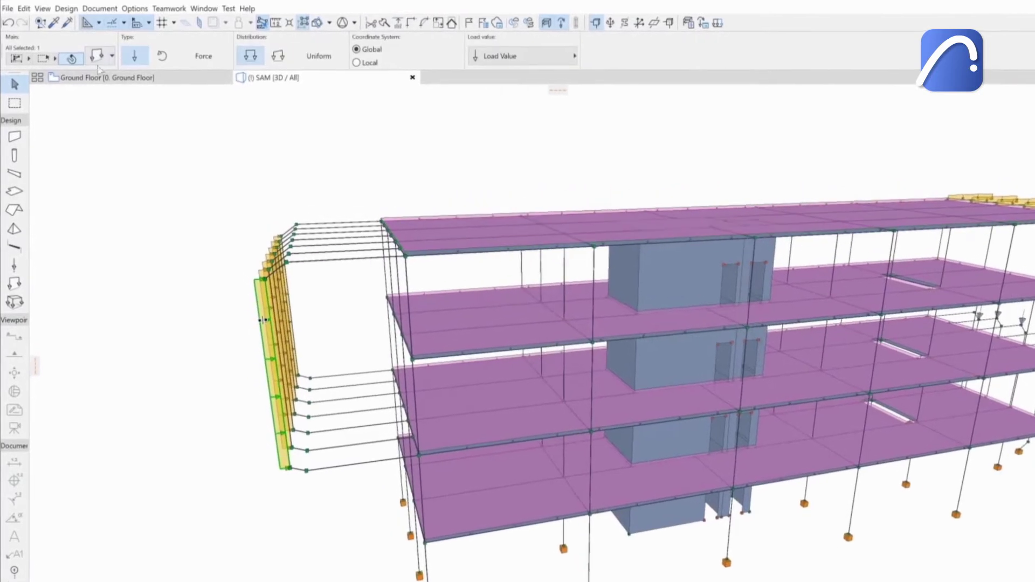
key("ctrl+t")
left_click(607, 302)
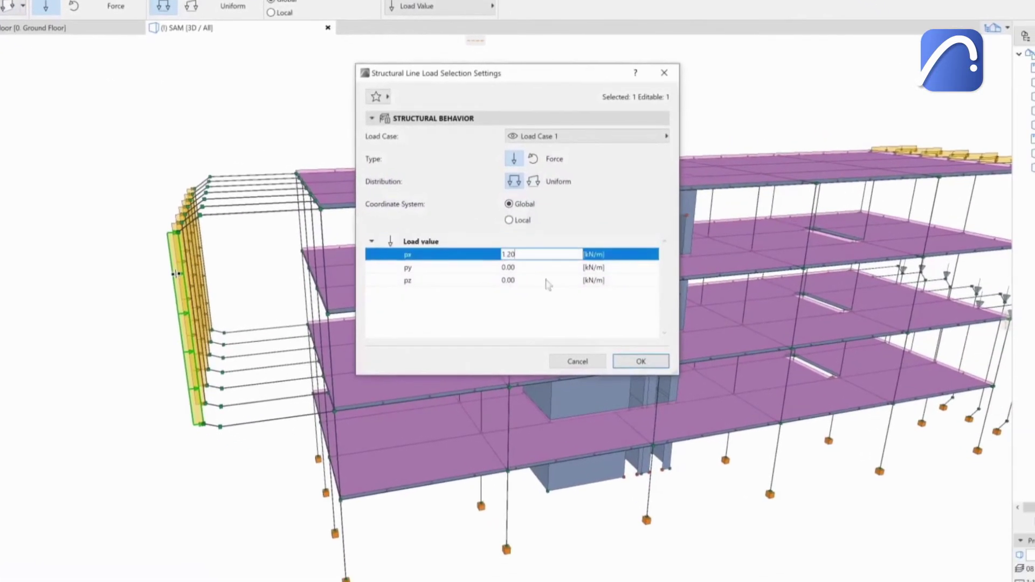
left_click(659, 406)
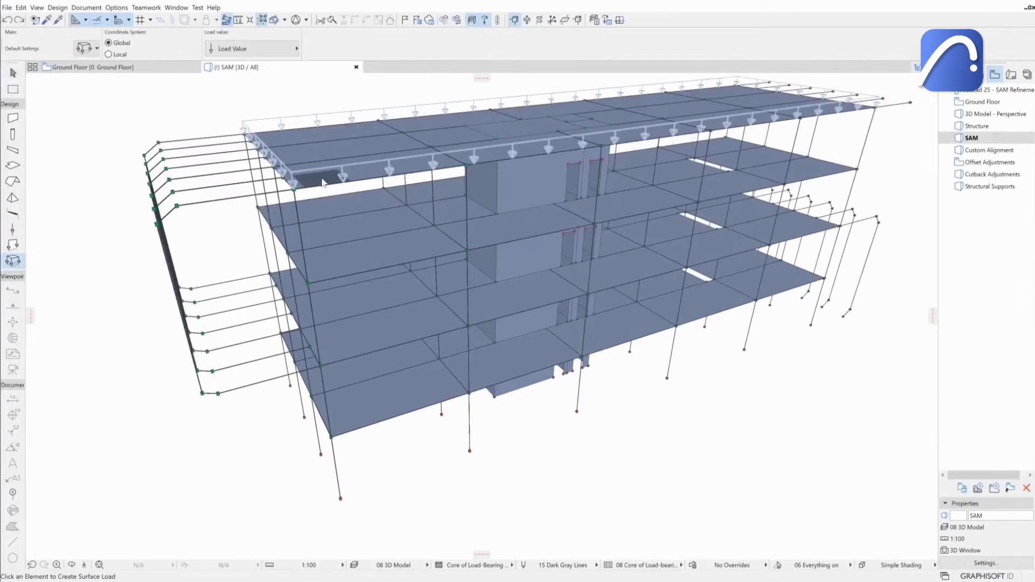
Step: Create a surface load on the roof slab and a uniform line load along the nearest cantilevered roof-level beam
left_click(322, 182)
left_click(13, 244)
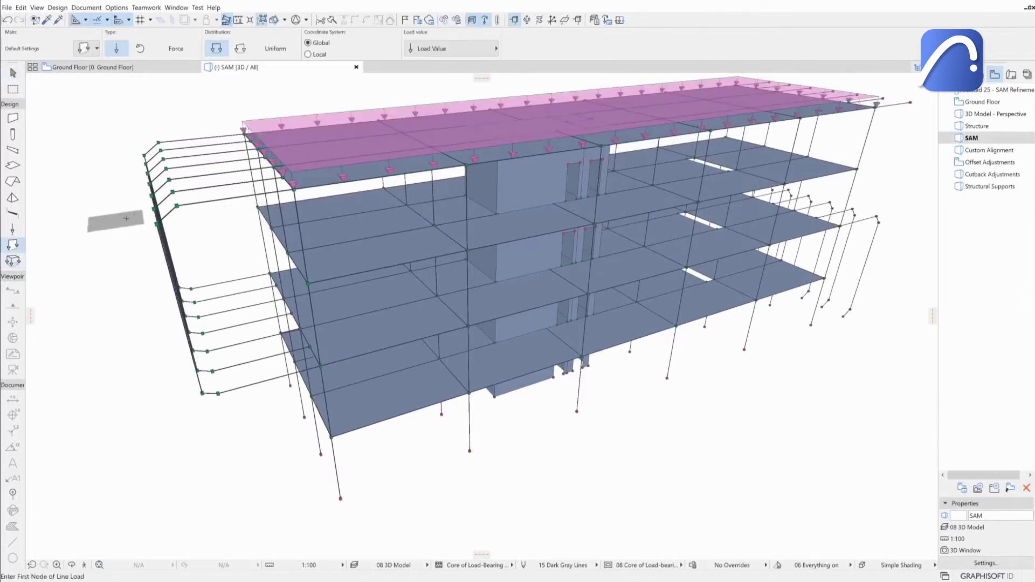
left_click(177, 205)
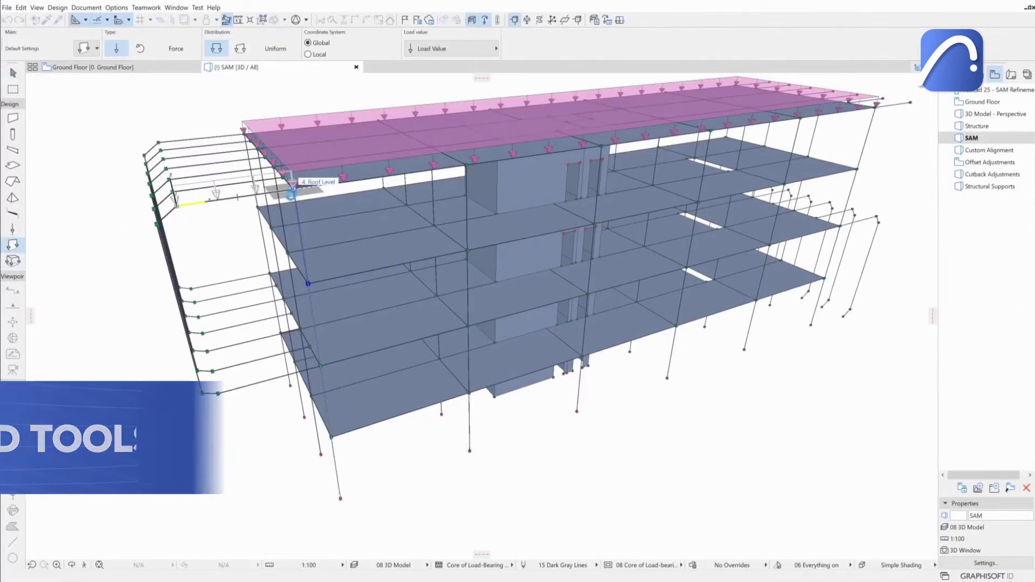
left_click(292, 192)
Step: Place a structural point load on the outer node of the neighbouring cantilevered roof-level beam
left_click(12, 229)
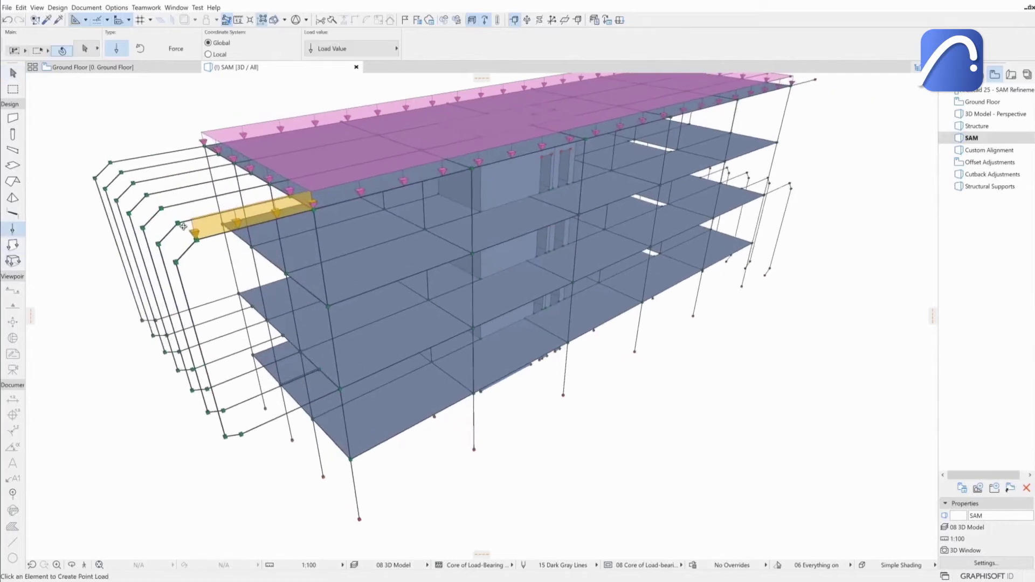
left_click(179, 223)
key("Escape")
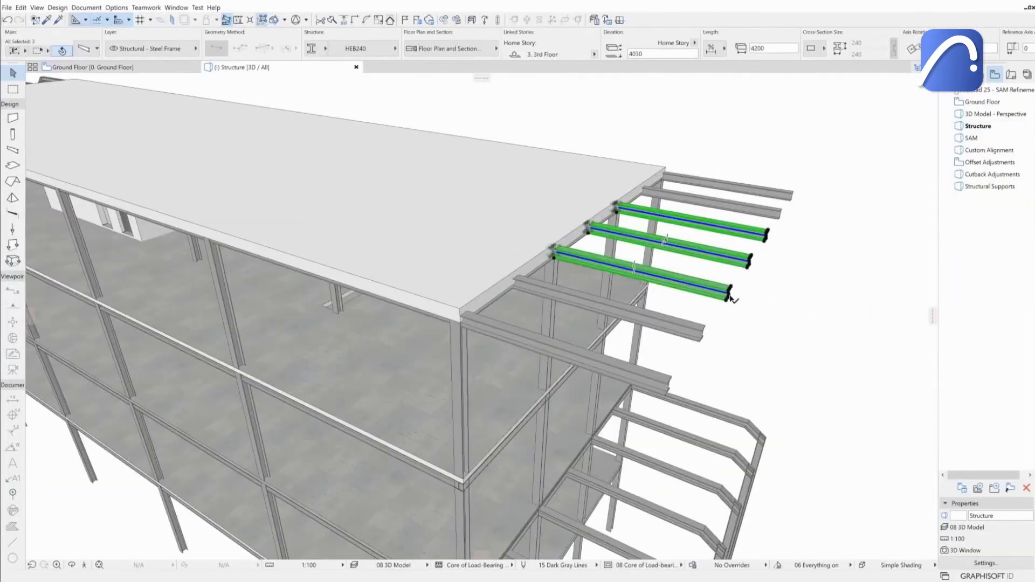
Step: Lengthen the three selected HEB240 cantilever beams at roof level by stretching their free ends outward
left_click(729, 296)
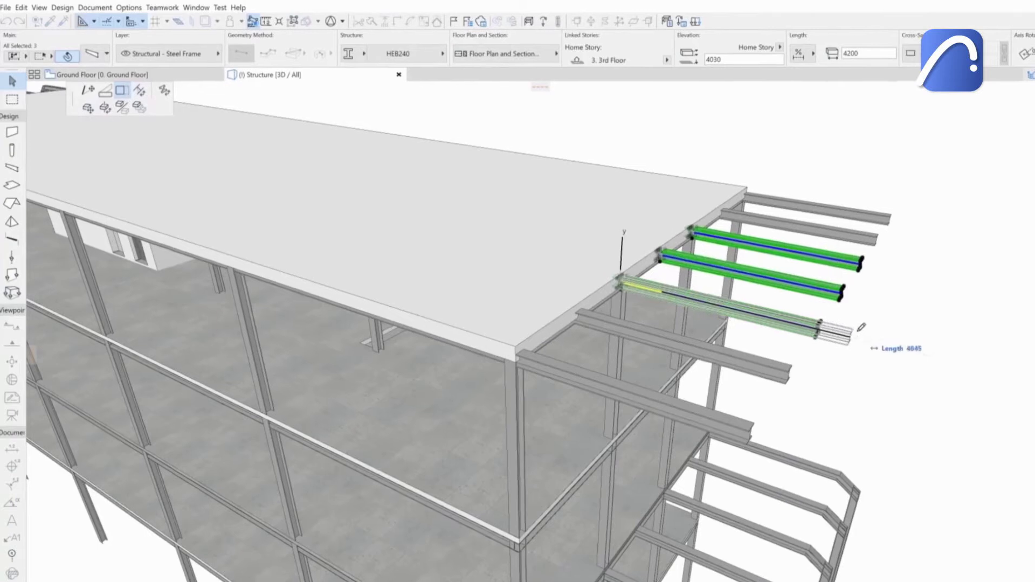
left_click(885, 338)
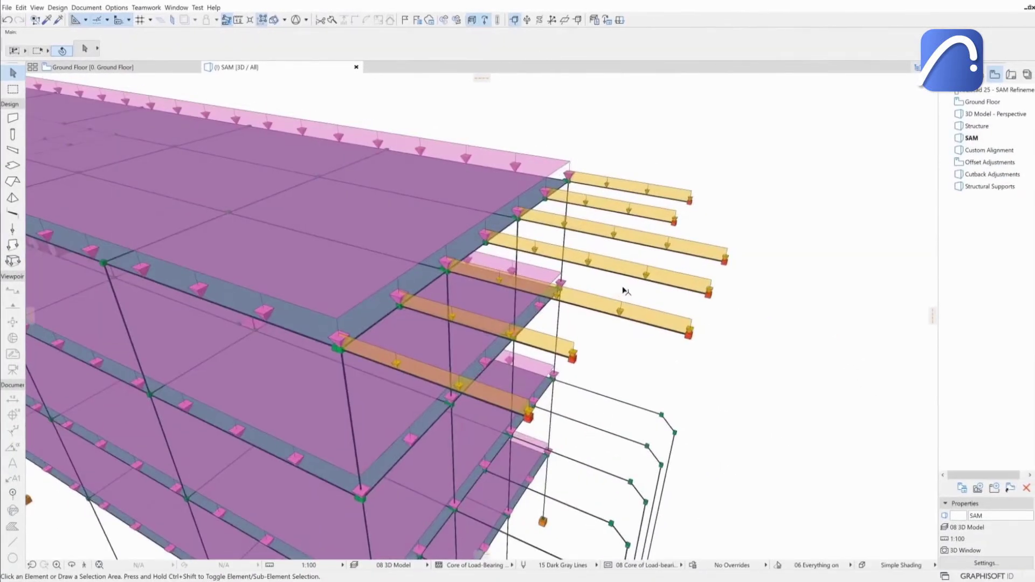
Step: Save the entire project's analytical model in Structural Analytical Format (*.xlsx) as SAF 3
middle_click_drag(625, 291, 711, 265, "shift")
left_click(7, 8)
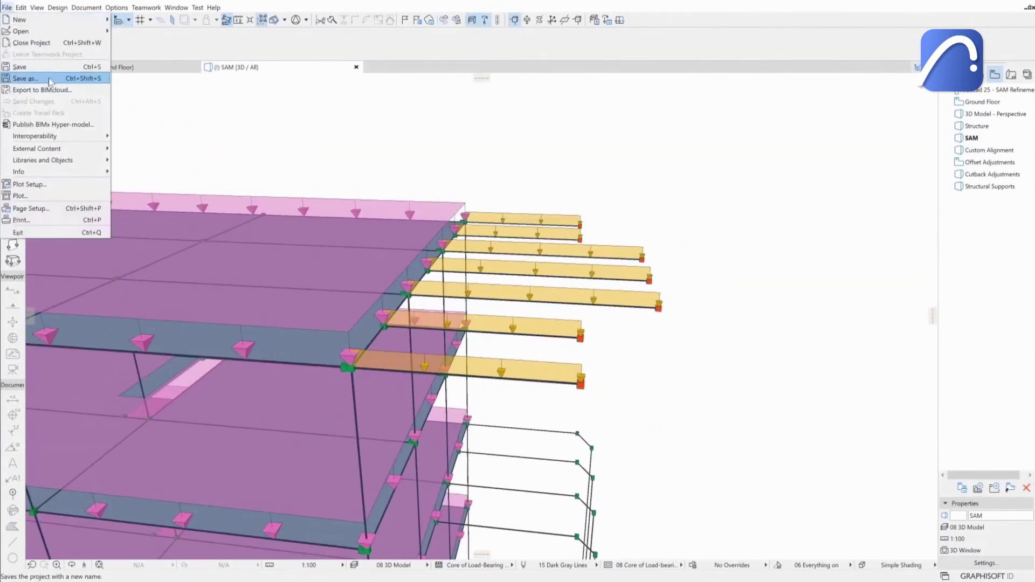
left_click(50, 81)
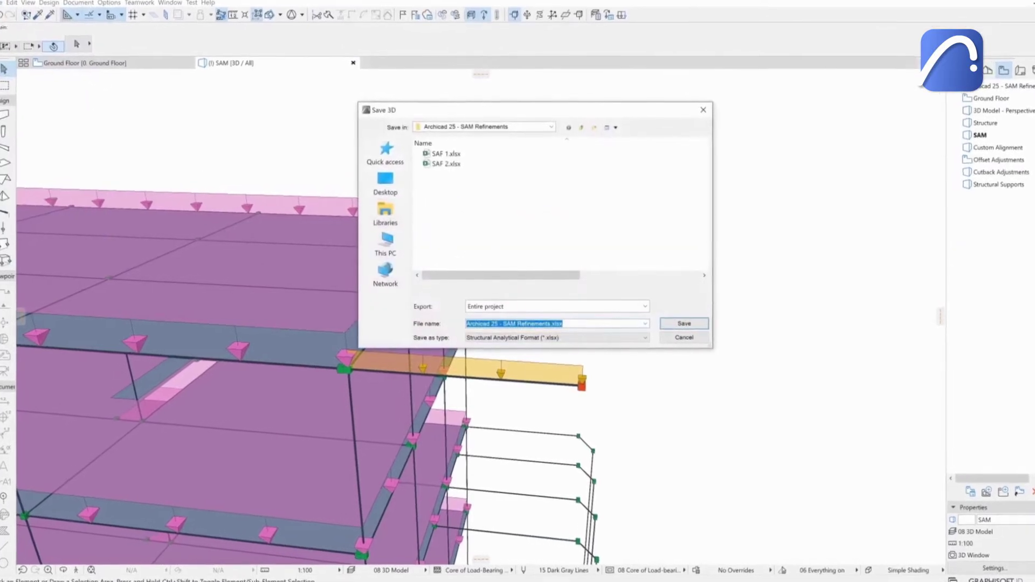
type("SAF 3")
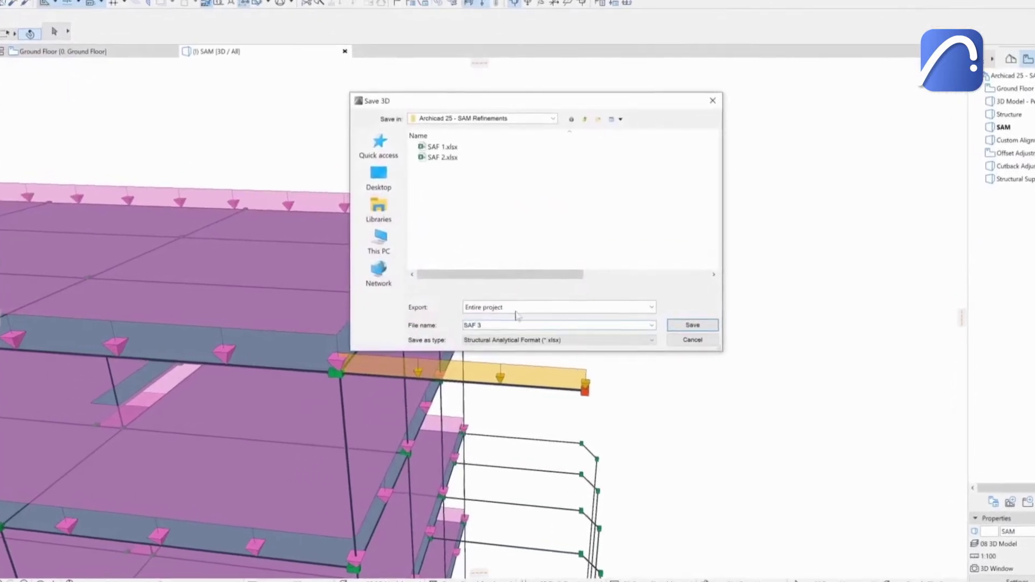
left_click(516, 307)
left_click(517, 327)
key("Tab")
left_click(710, 330)
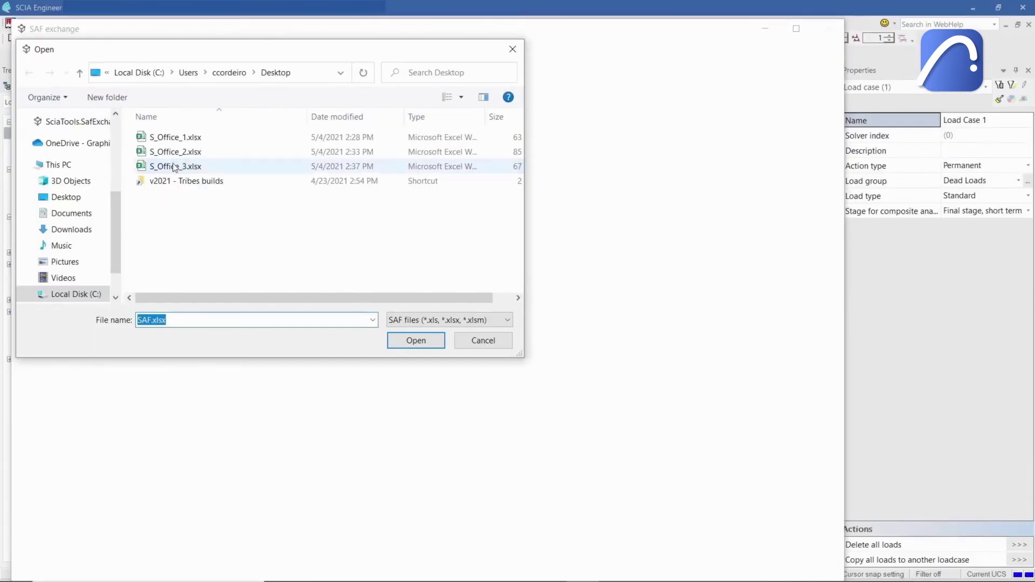
Step: Switch to SCIA Engineer and import the updated model from the SAF file S_Office_3.xlsx
left_click(174, 167)
left_click(415, 340)
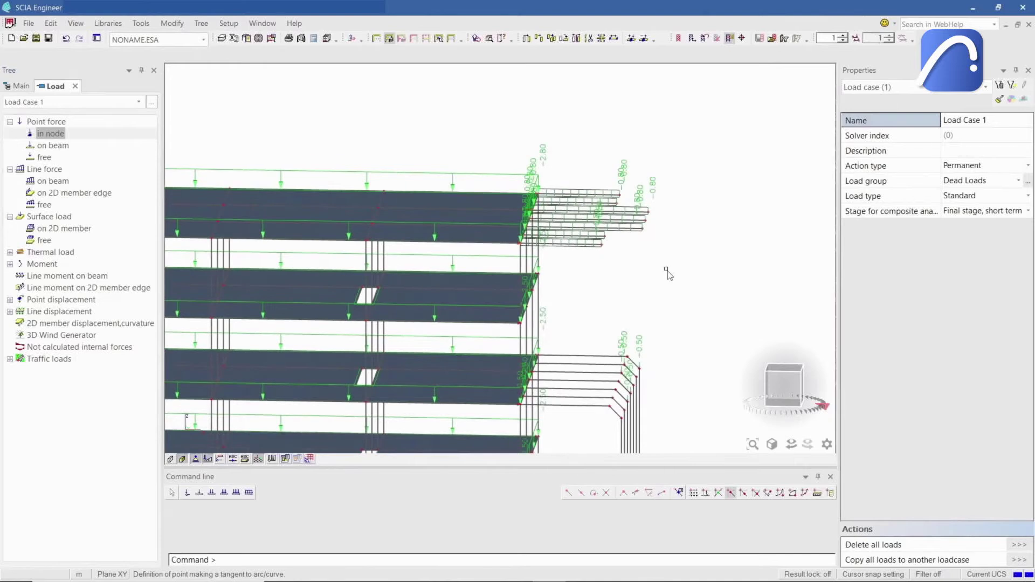
scroll(665, 274, "up", 4)
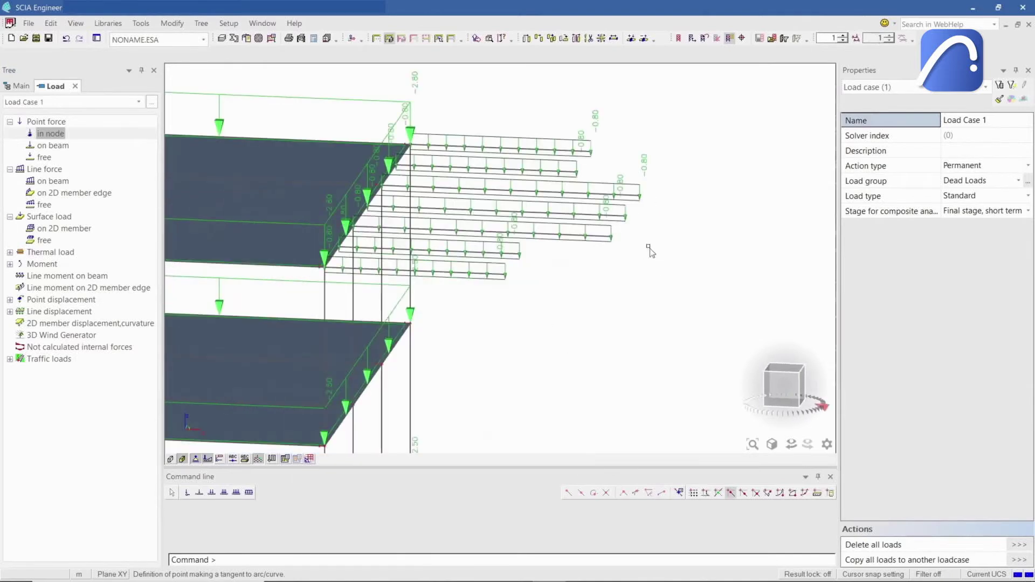
Step: Switch back to Archicad and set the SAF export translator to Version 2.0.0
scroll(651, 252, "up", 2)
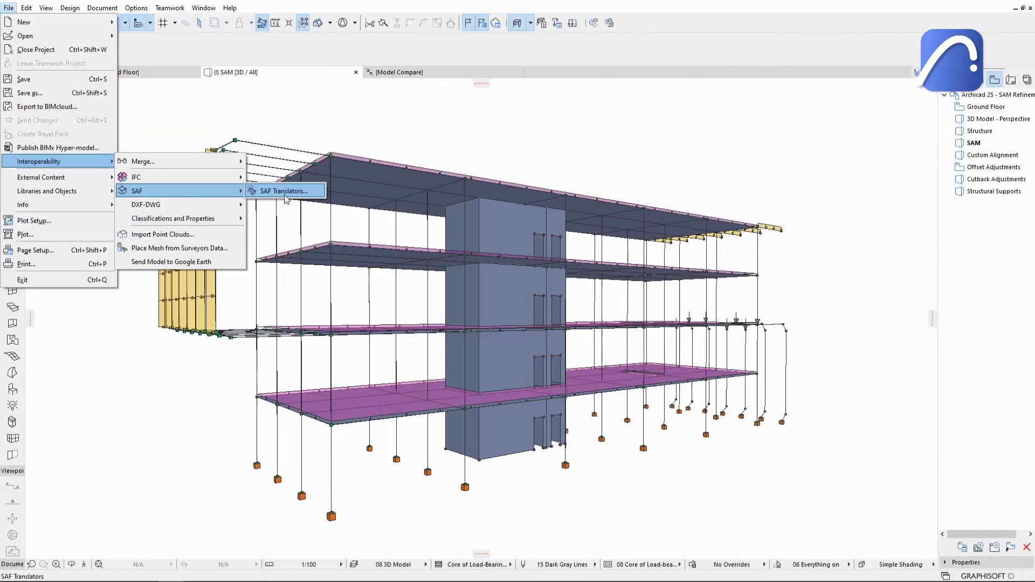
left_click(288, 197)
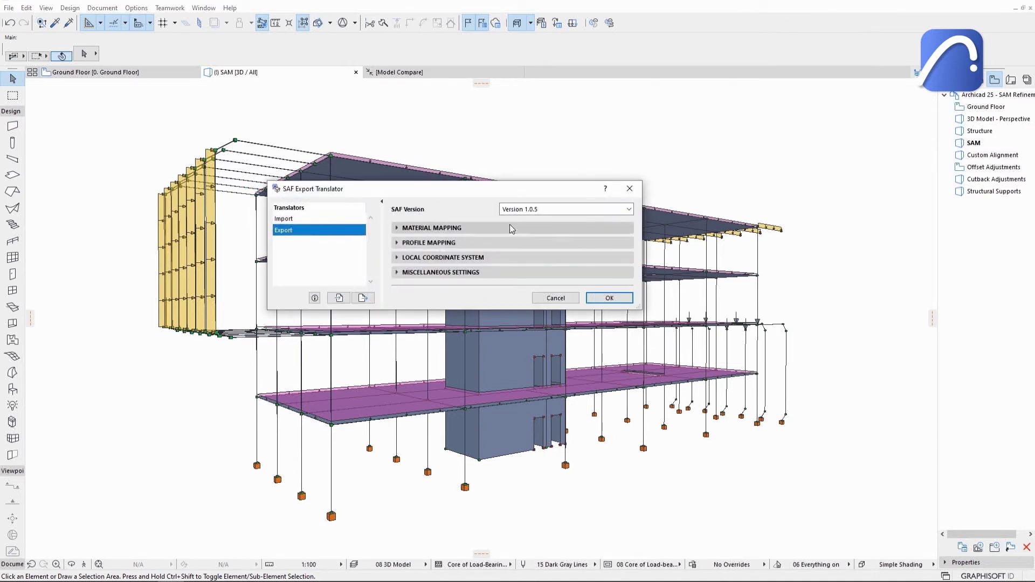
left_click(602, 211)
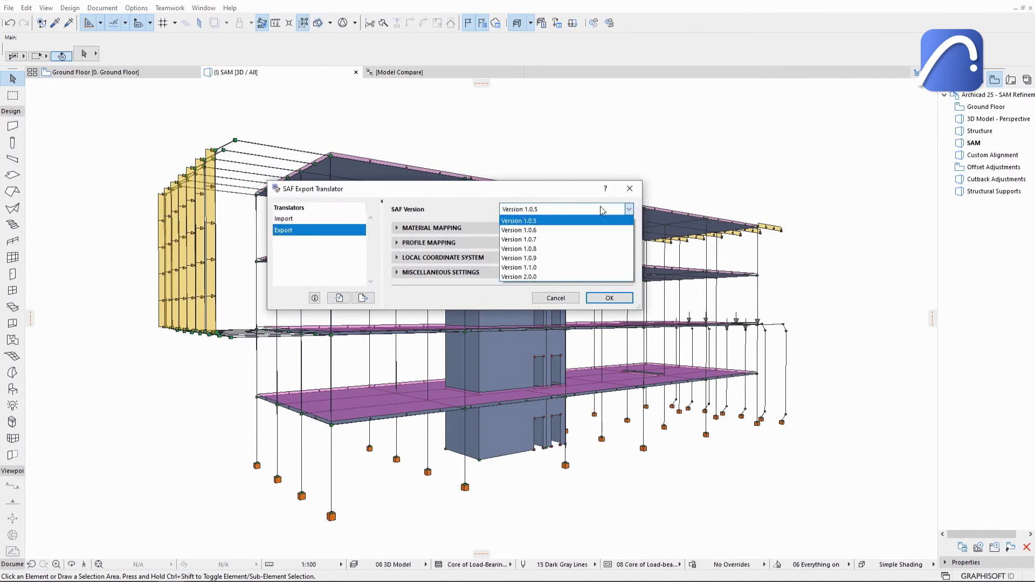
left_click(605, 277)
left_click(604, 298)
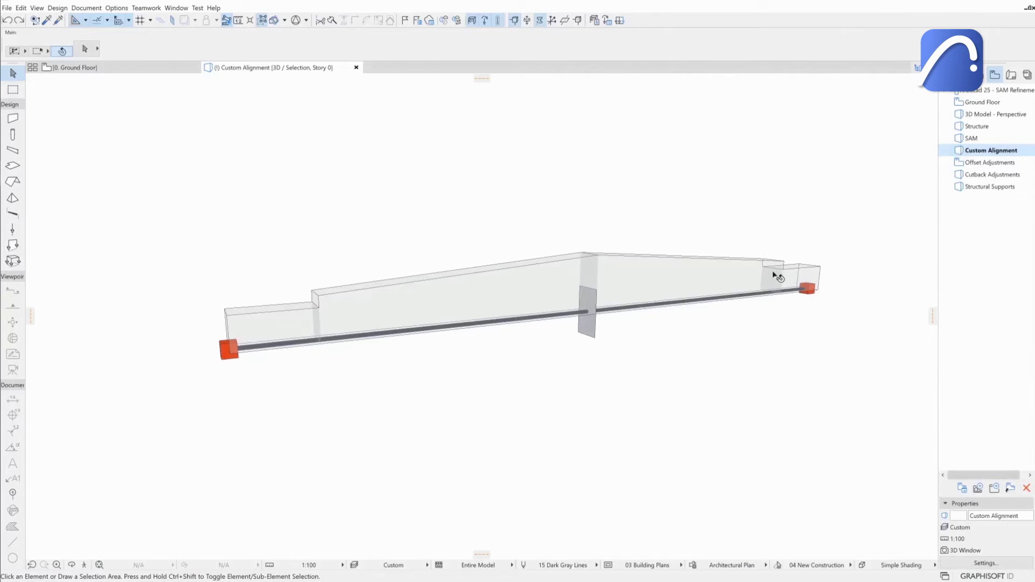
Step: Examine the multi-segment timber beam's segments, reference axis and analytical alignment options in its selection settings
left_click(684, 284)
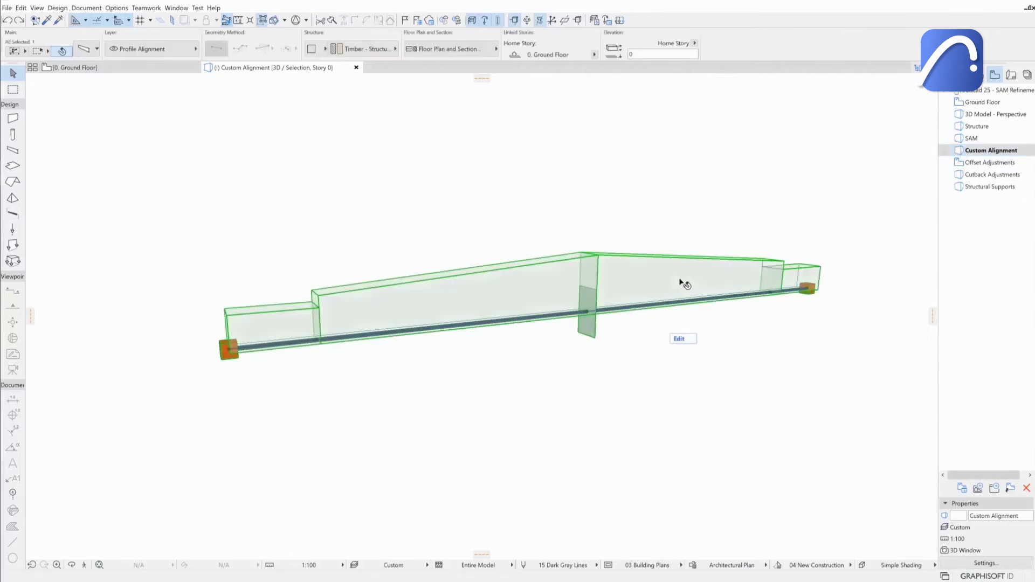
left_click(86, 53)
left_click(400, 132)
left_click(507, 139)
left_click(517, 165)
scroll(516, 153, "down", 1)
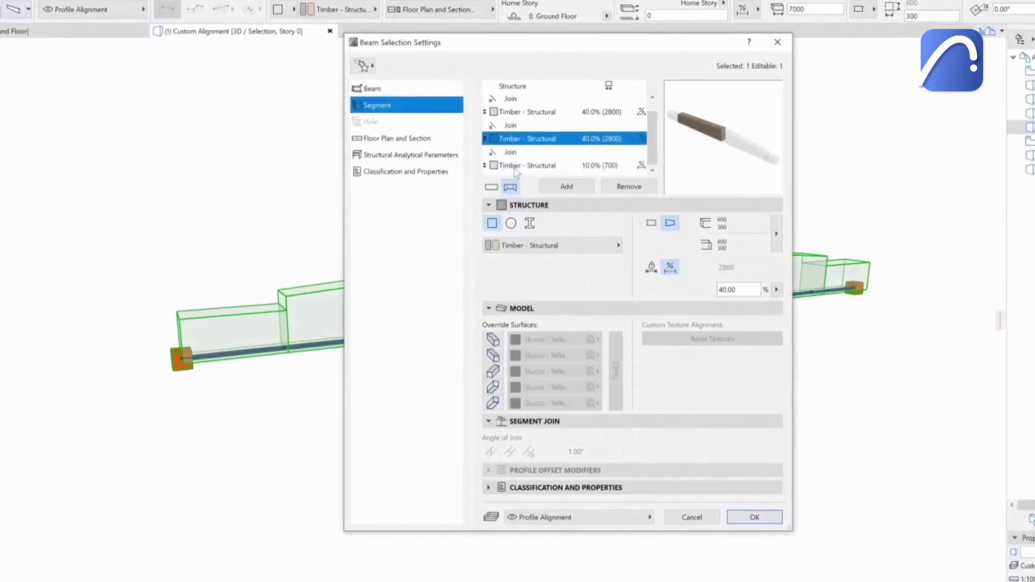
left_click(517, 165)
left_click(387, 90)
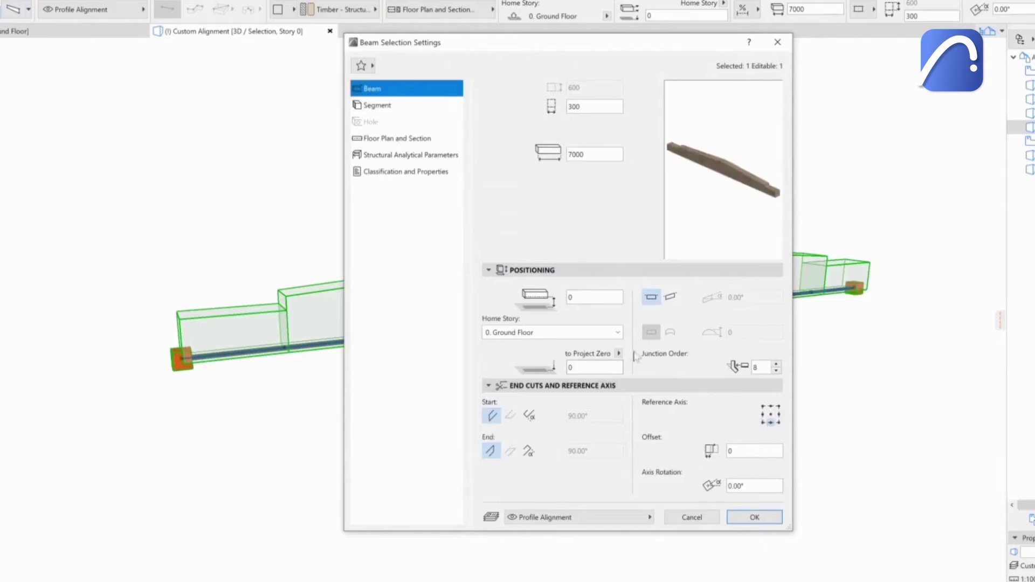
left_click(402, 156)
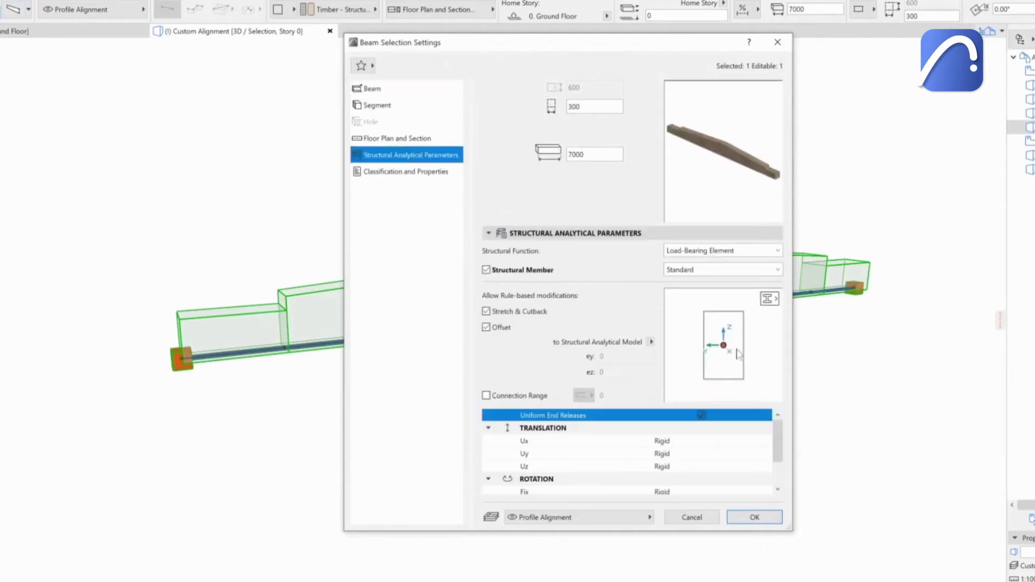
left_click(770, 300)
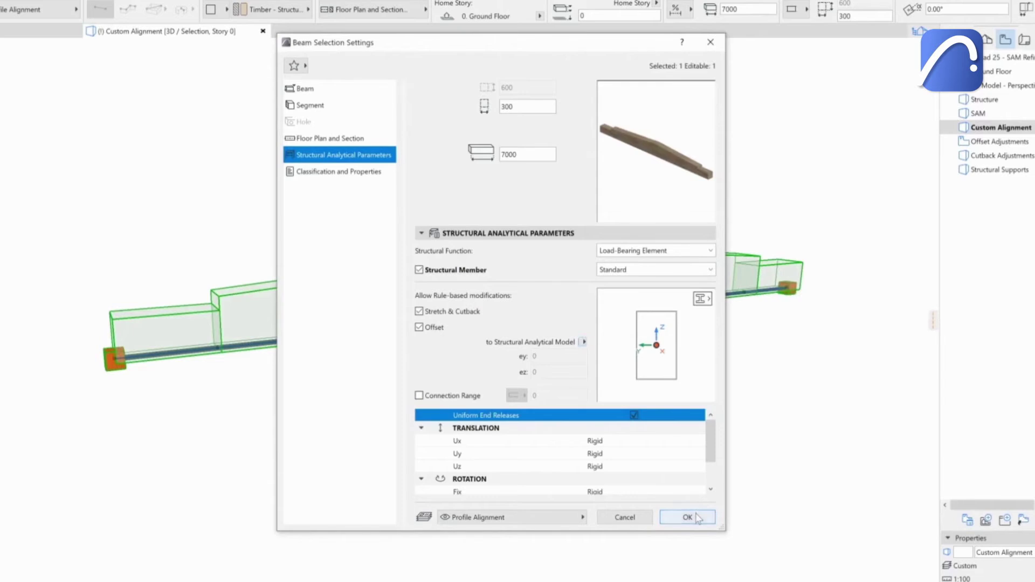
left_click(695, 518)
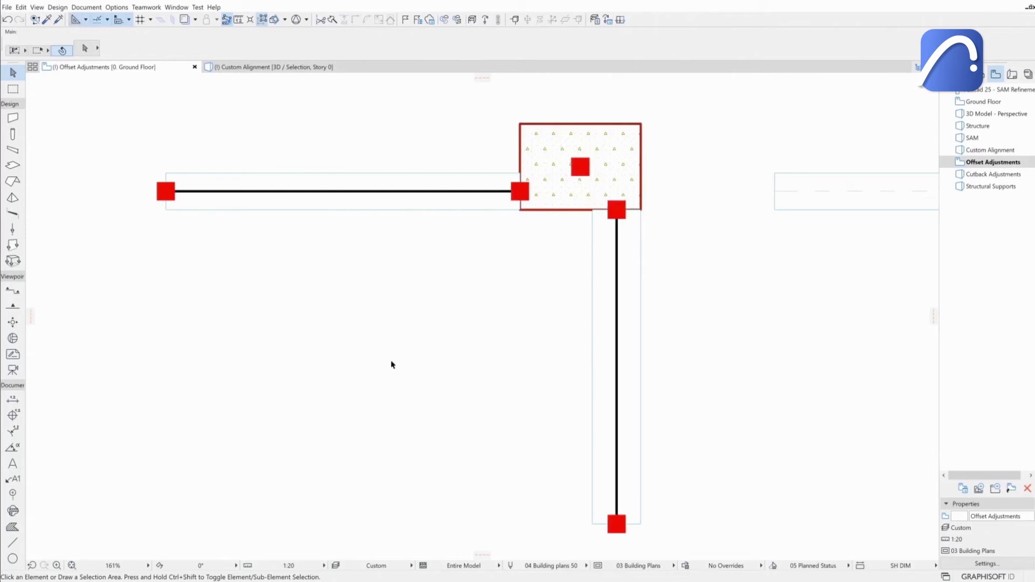
Step: Create a new structural analytical model generation ruleset named Offset Adjustment
left_click(595, 20)
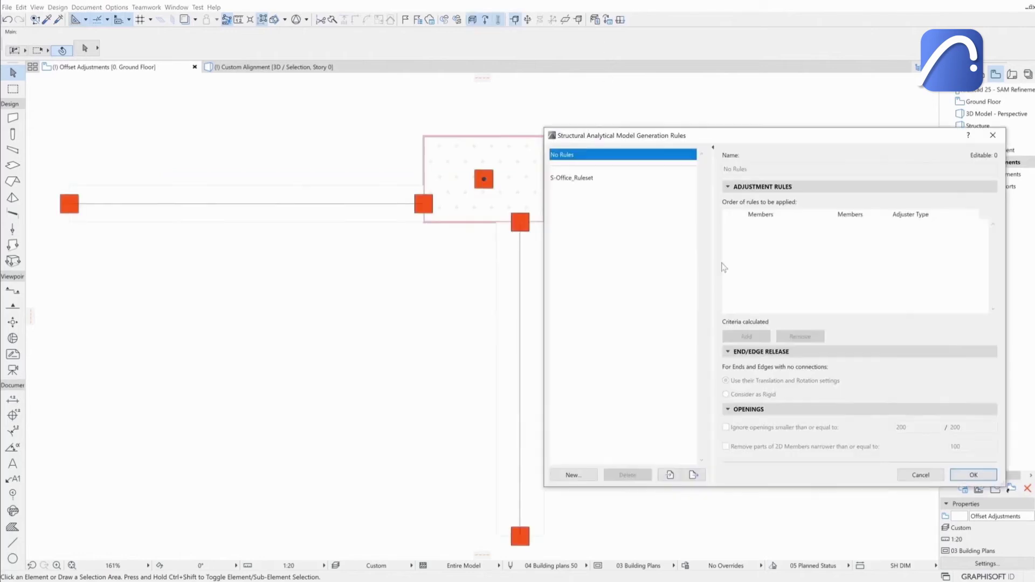
left_click(580, 492)
type("Offset Adjustment")
left_click(594, 229)
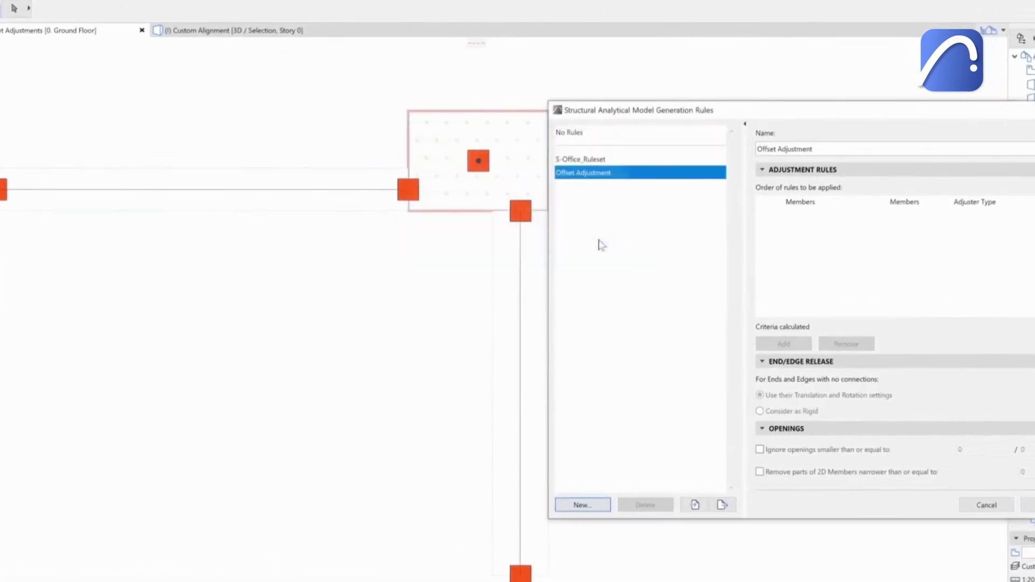
Step: Add a Column-to-Beam adjustment rule that uses Offset to the intersection of members
left_click(784, 343)
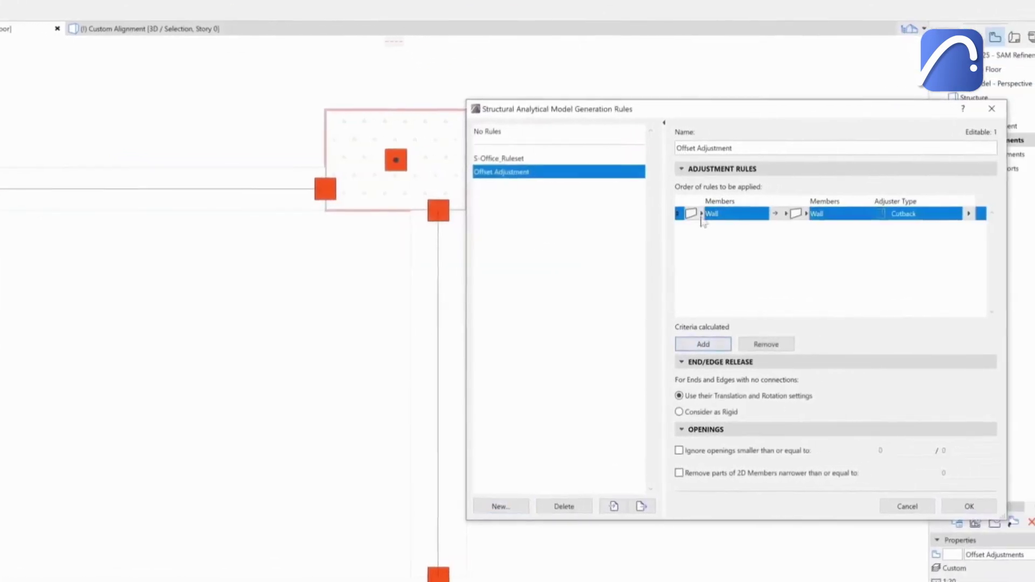
left_click(740, 214)
left_click(747, 228)
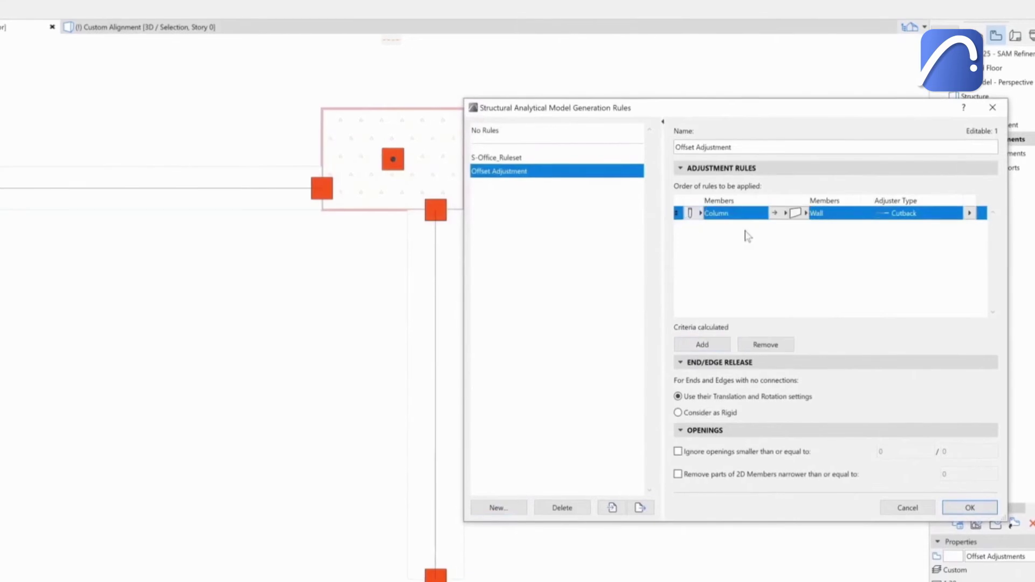
left_click(805, 213)
left_click(849, 242)
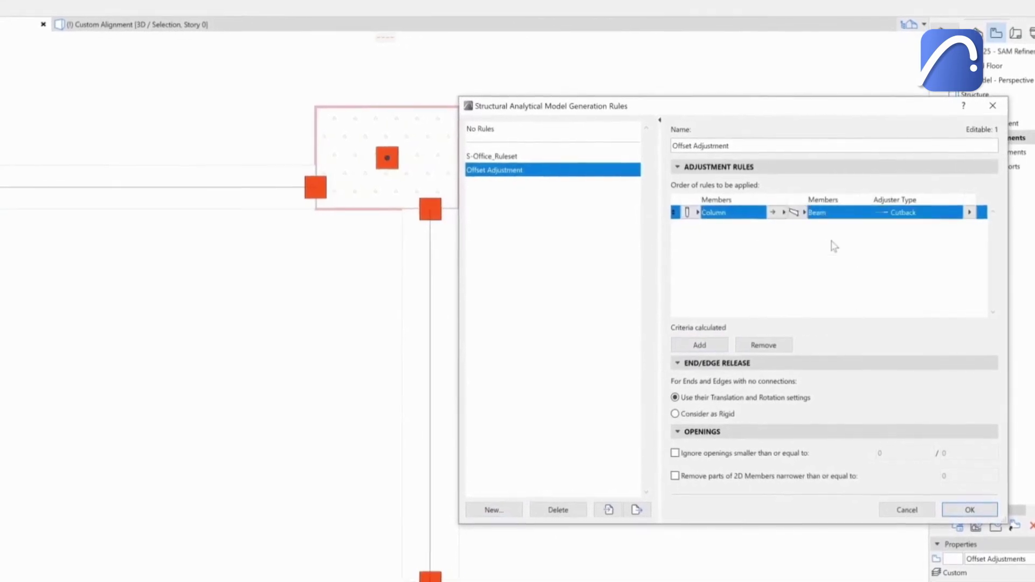
left_click(969, 212)
left_click(676, 289)
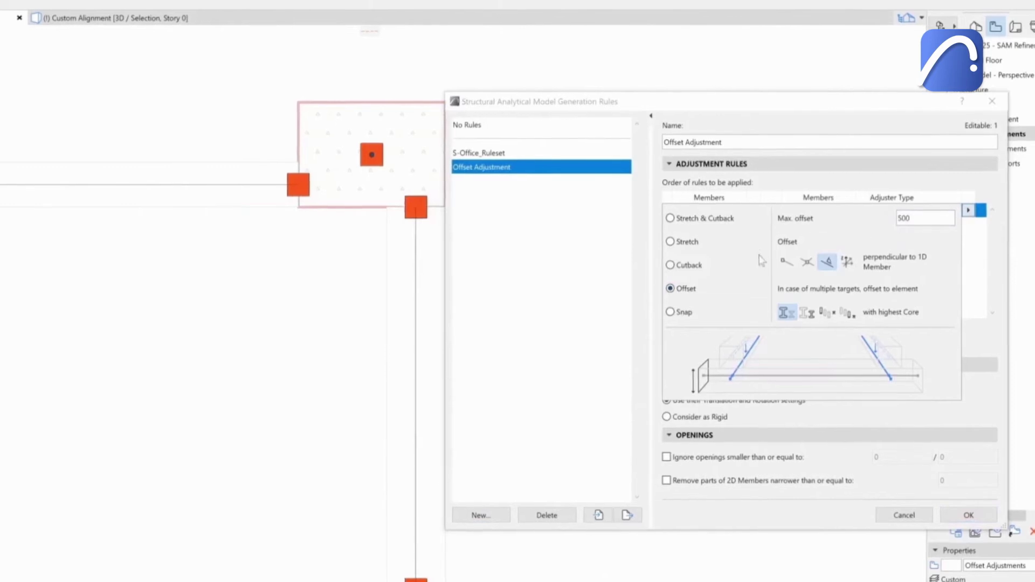
left_click(804, 263)
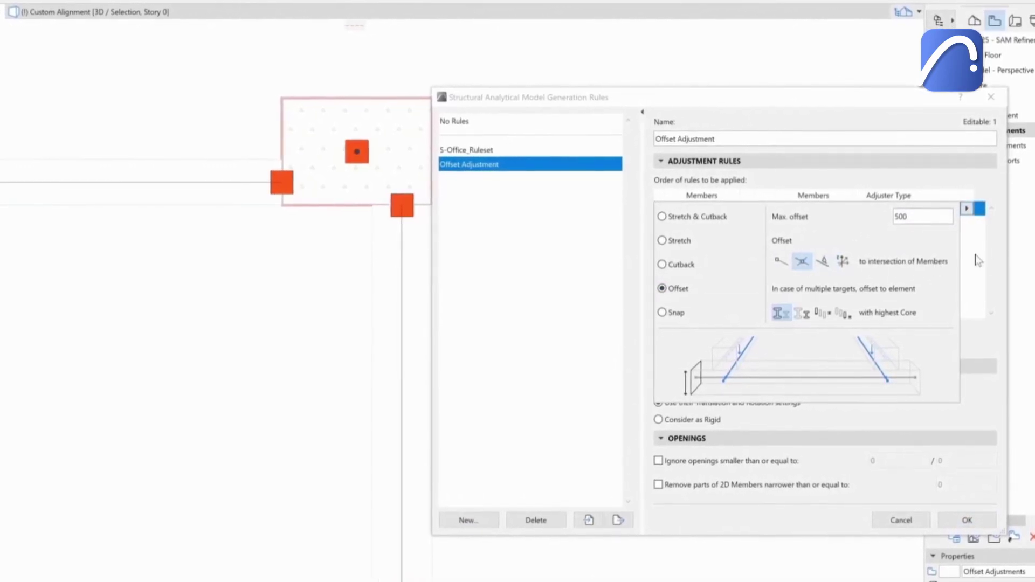
Step: Add a second adjustment rule from Beam to Column with the Stretch adjuster, and apply the ruleset
left_click(683, 348)
left_click(680, 224)
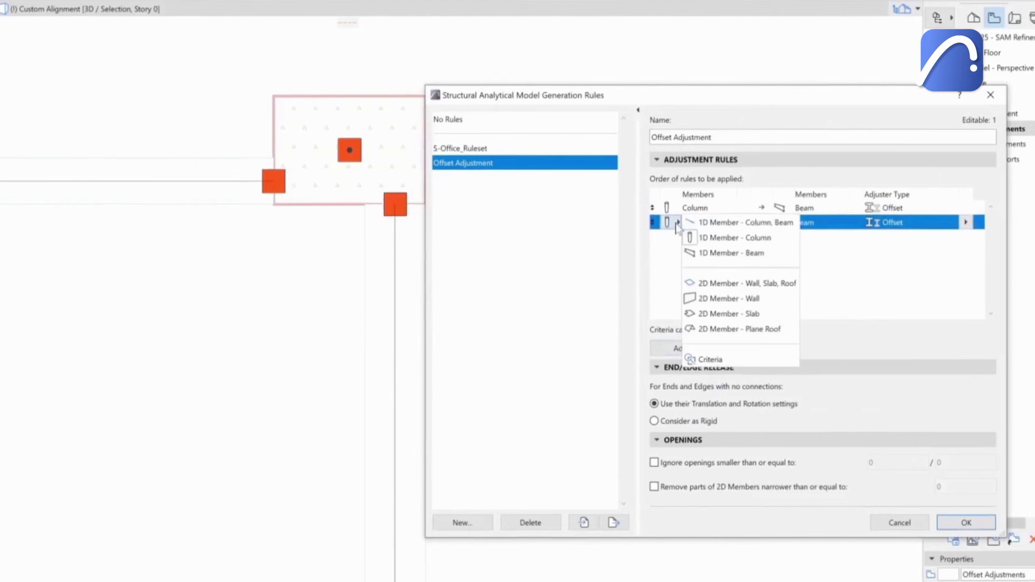
left_click(803, 222)
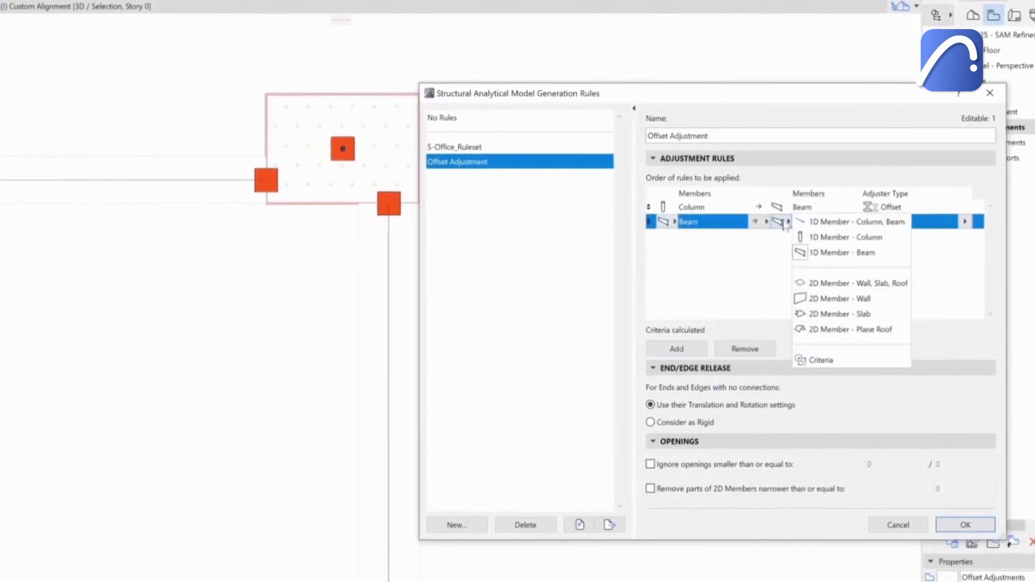
left_click(817, 236)
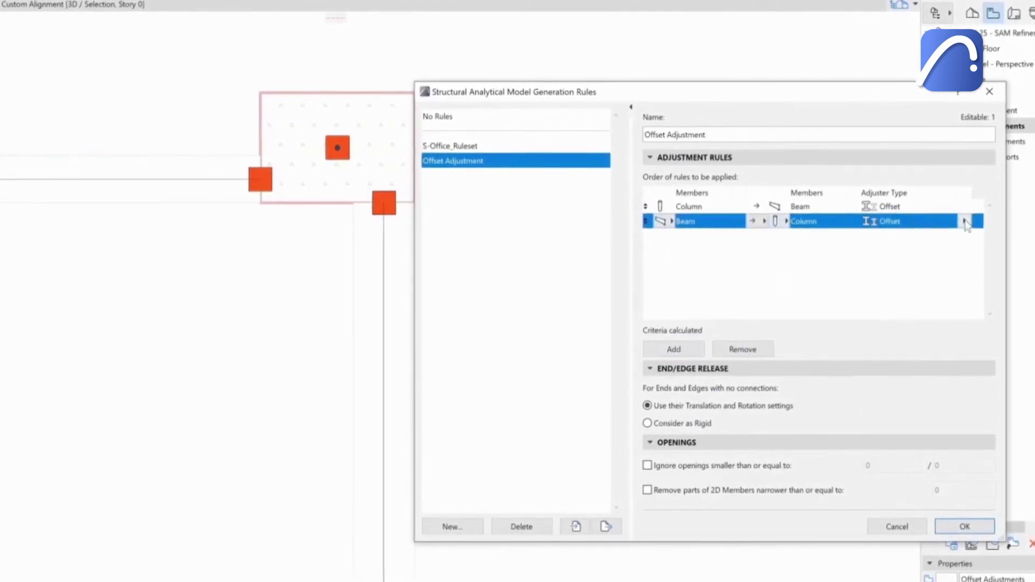
left_click(963, 221)
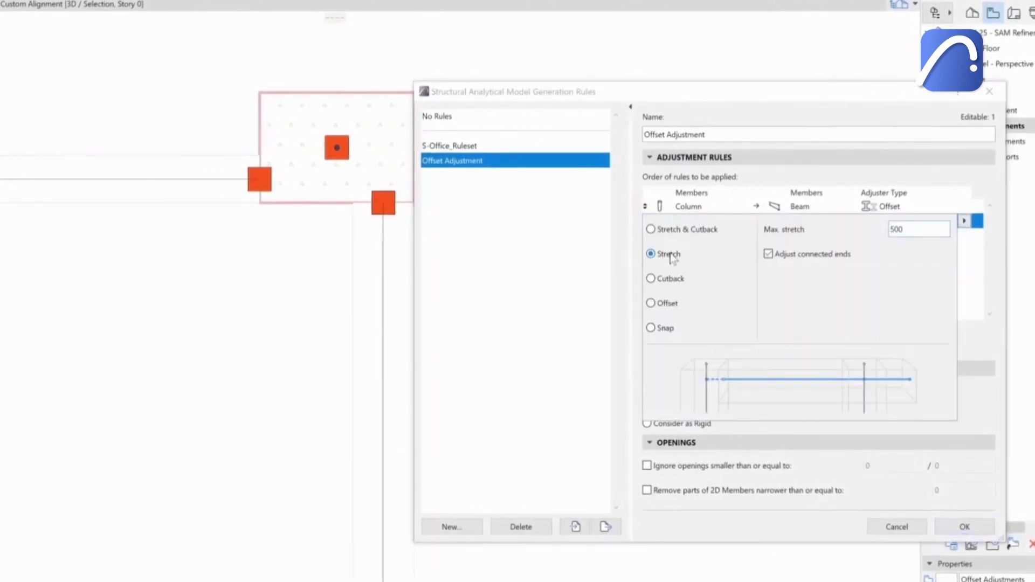
left_click(963, 276)
left_click(965, 527)
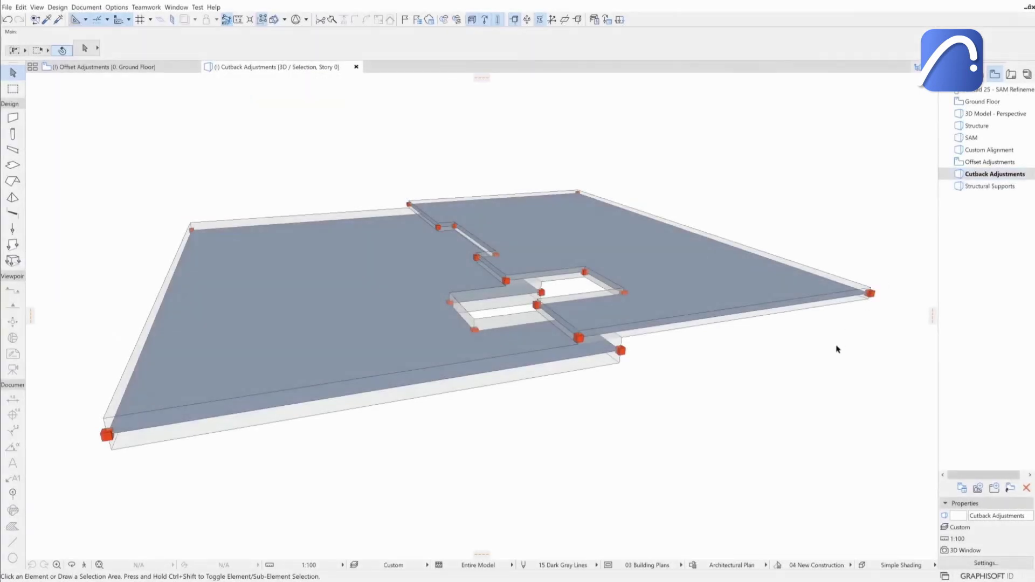
Step: Create a Cutback Adjustment ruleset for the overlapping slabs and add an adjustment rule from Slab to Slab
middle_click_drag(838, 350, 814, 352, "shift")
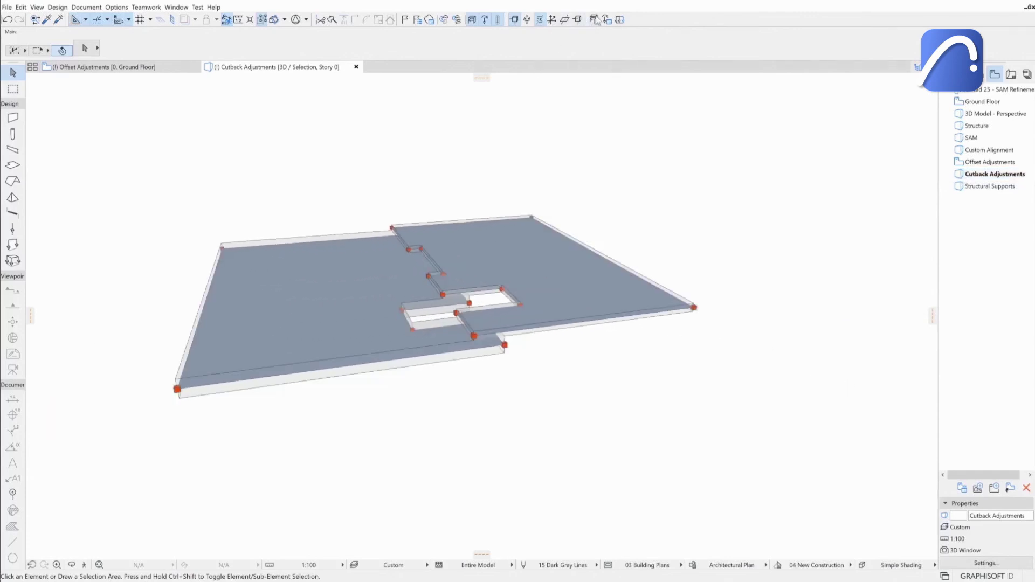
left_click(595, 19)
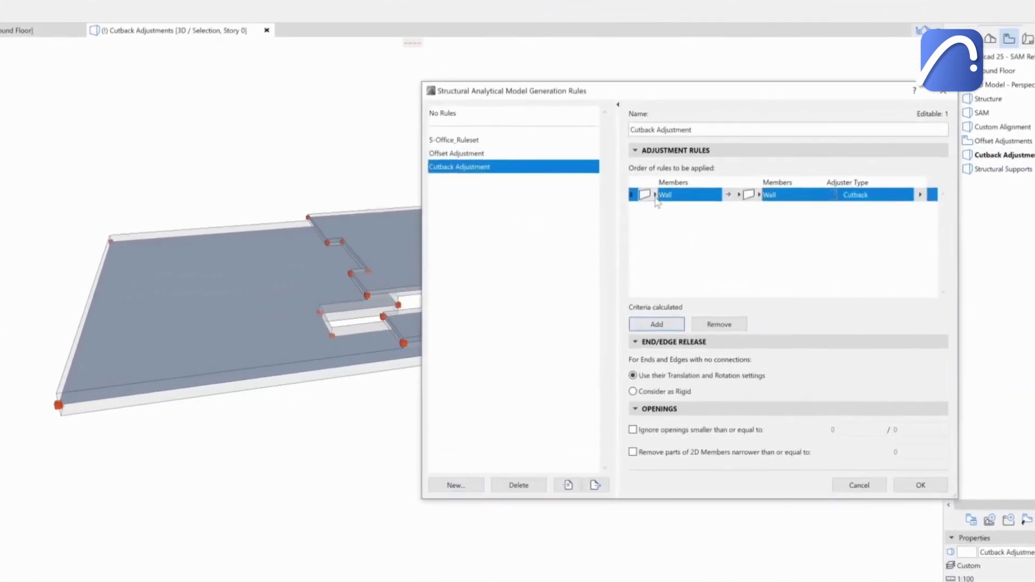
left_click(656, 197)
left_click(721, 281)
left_click(757, 195)
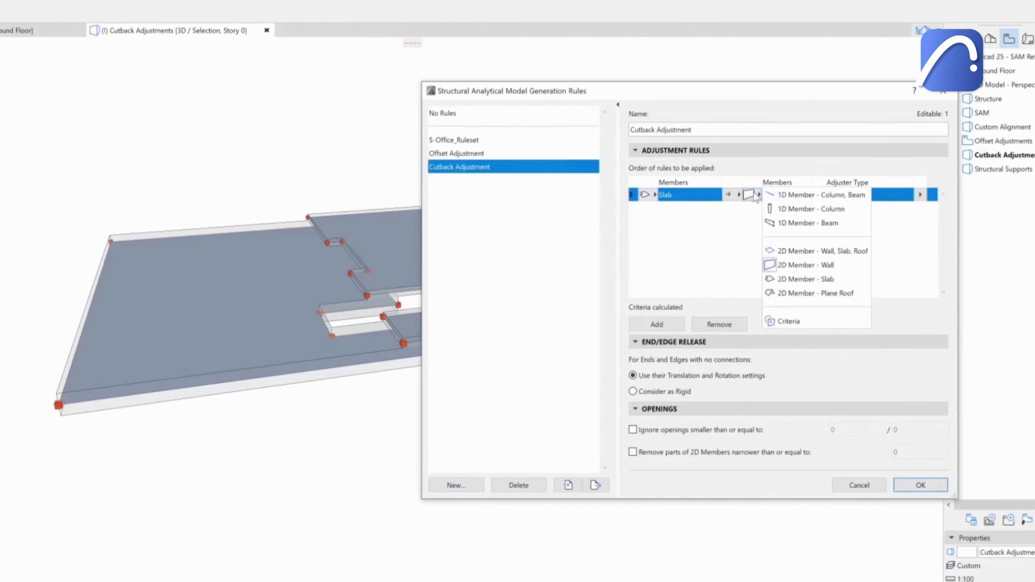
left_click(806, 279)
Step: Set the Slab-to-Slab rule's adjuster to Offset in highest position and apply the ruleset
left_click(920, 195)
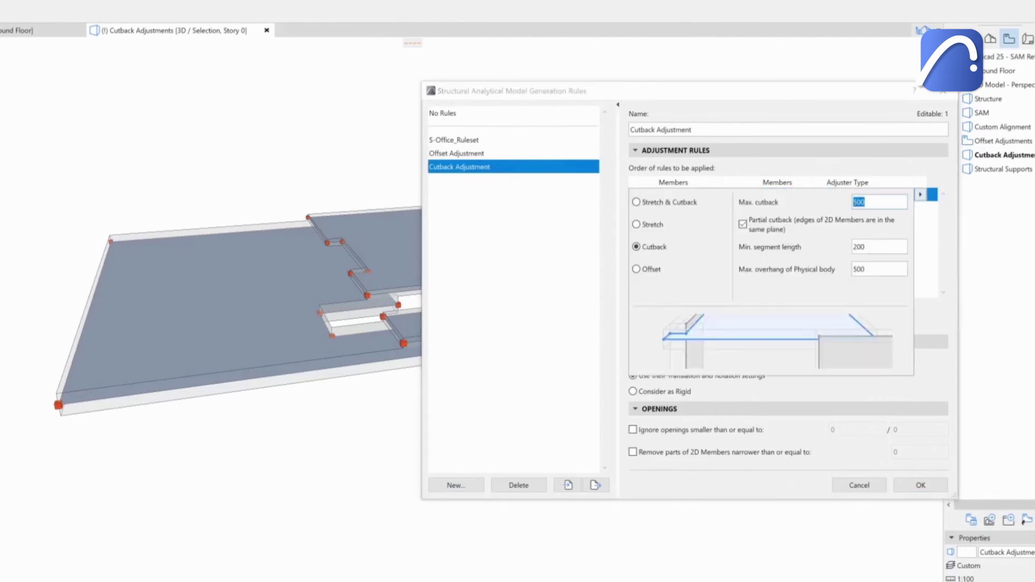
left_click(658, 270)
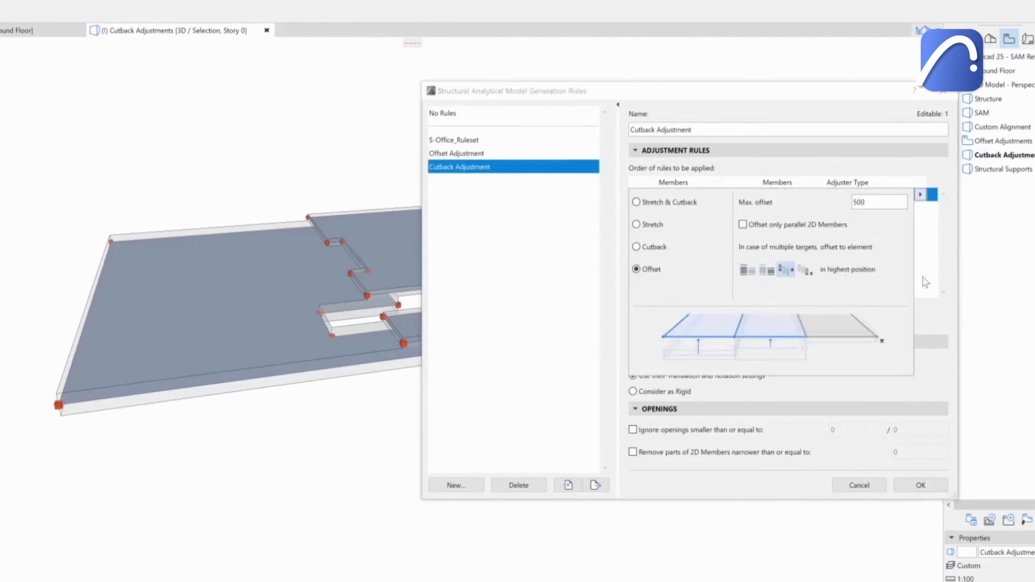
left_click(925, 282)
left_click(933, 486)
Step: Add a second Slab-to-Slab rule using Cutback with partial cutback turned off, apply it, and inspect the adjusted slabs
middle_click_drag(552, 368, 462, 304, "shift")
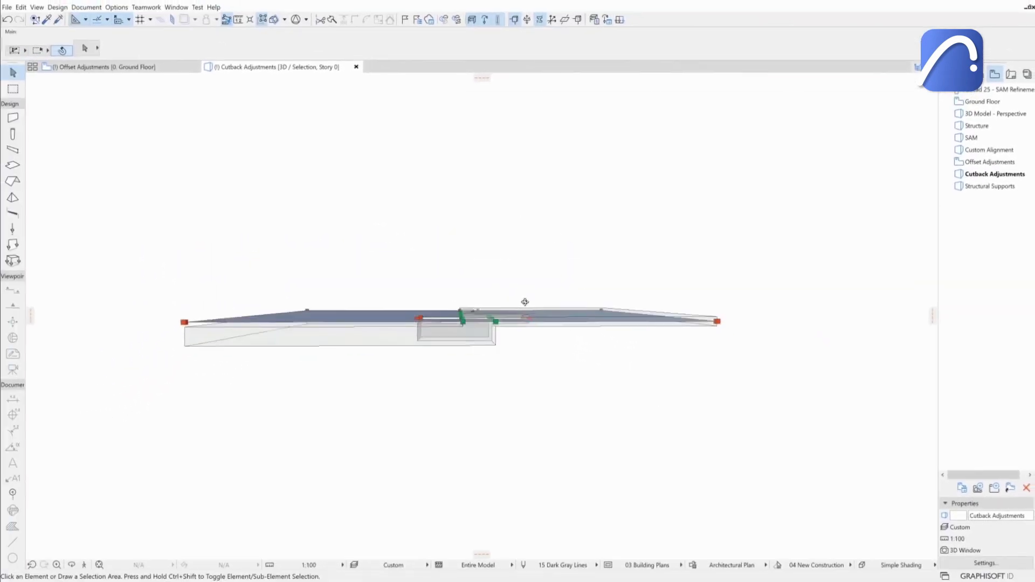
middle_click_drag(525, 302, 499, 399, "shift")
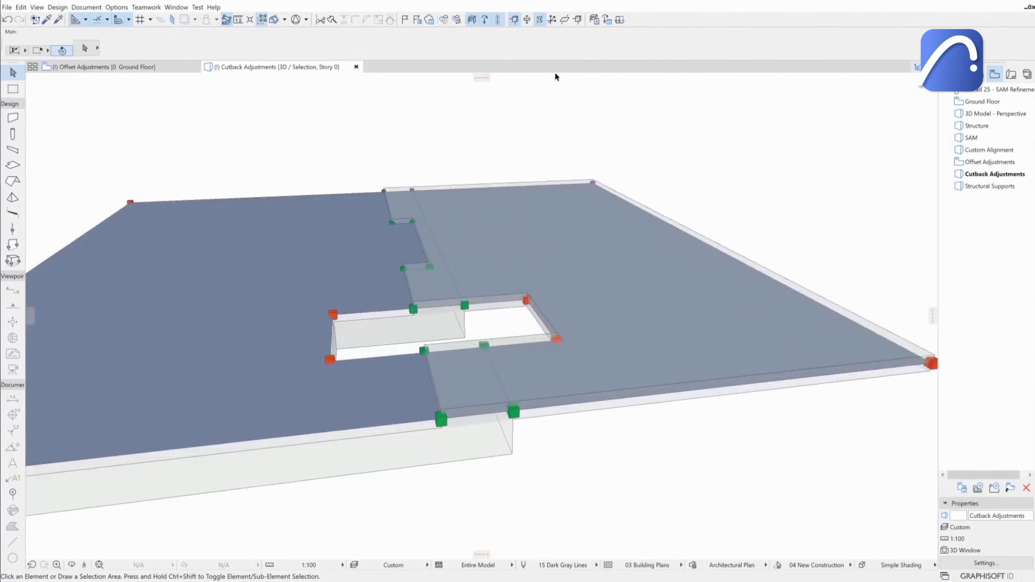
left_click(595, 19)
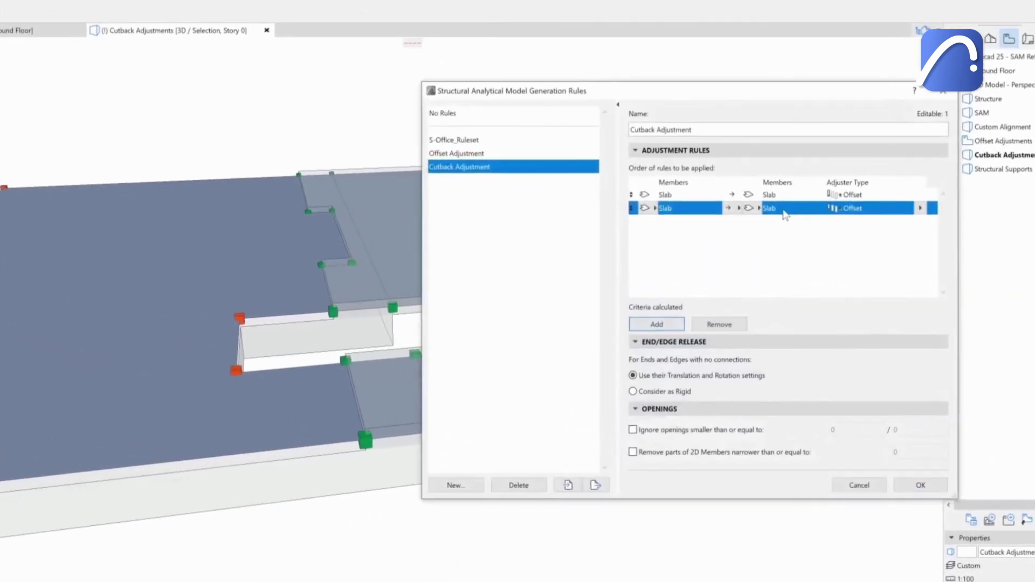
left_click(918, 221)
left_click(664, 260)
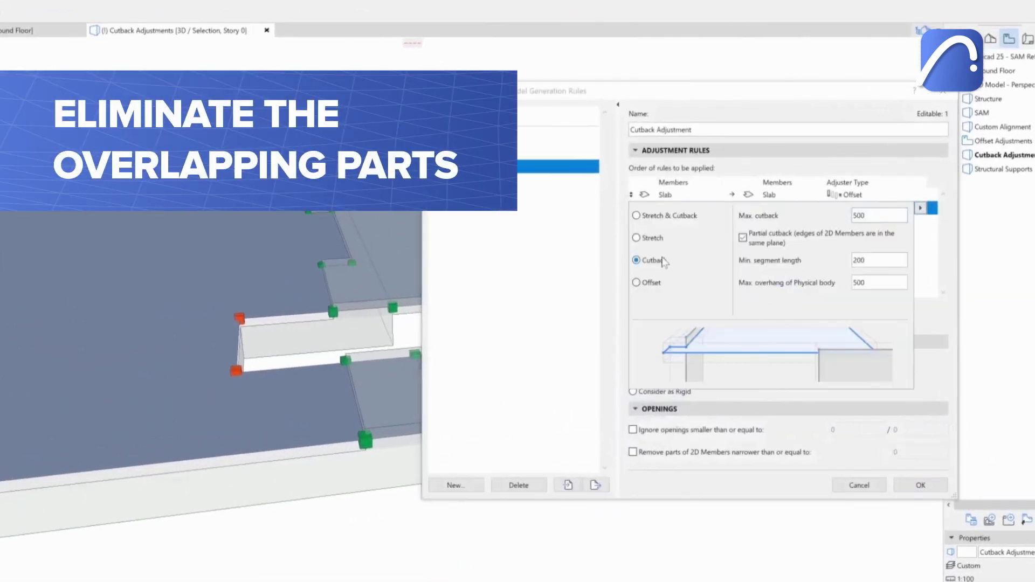
left_click(743, 238)
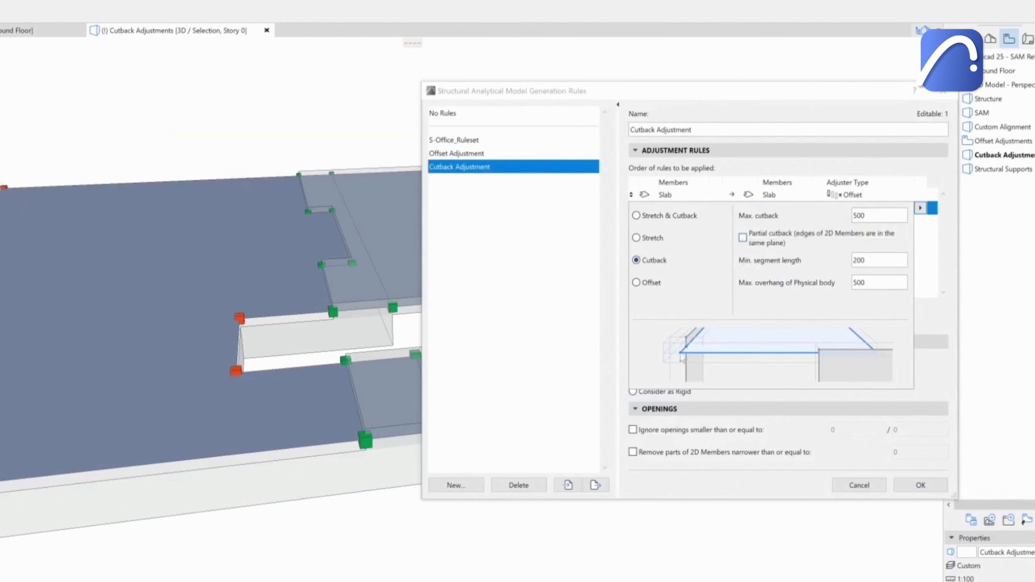
left_click(942, 289)
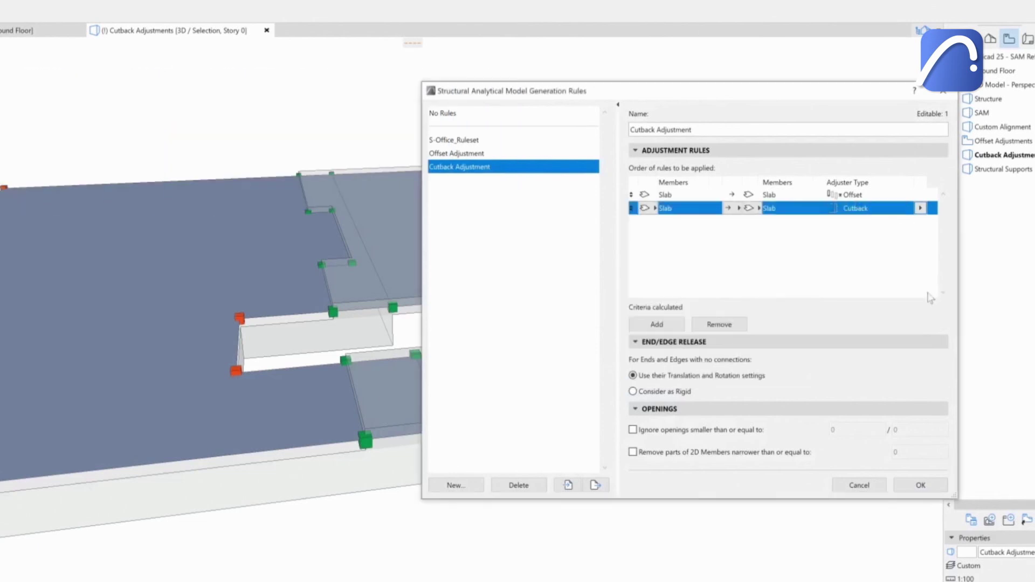
left_click(921, 484)
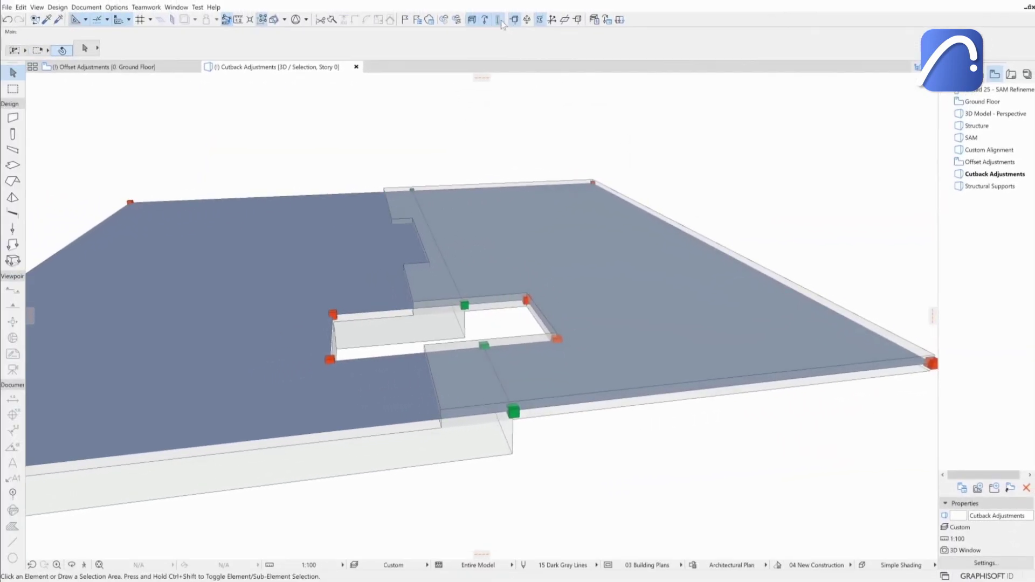
left_click(487, 13)
middle_click_drag(534, 224, 580, 231, "shift")
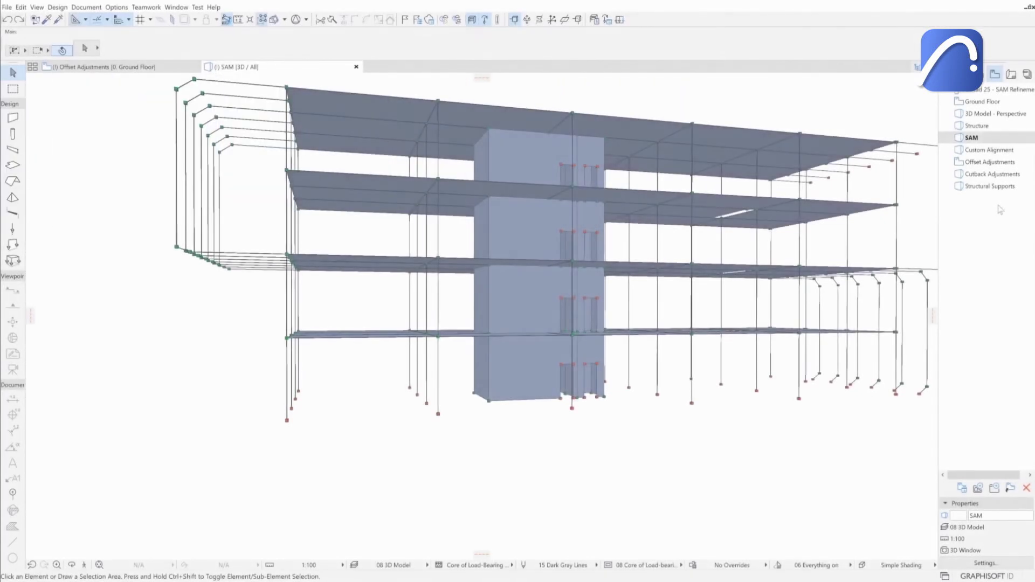
Step: Open the Structural Supports view and select all the column and beam analytical members shown in it
left_click(974, 188)
double_click(974, 188)
middle_click_drag(791, 446, 830, 463, "shift")
left_click_drag(888, 470, 162, 272)
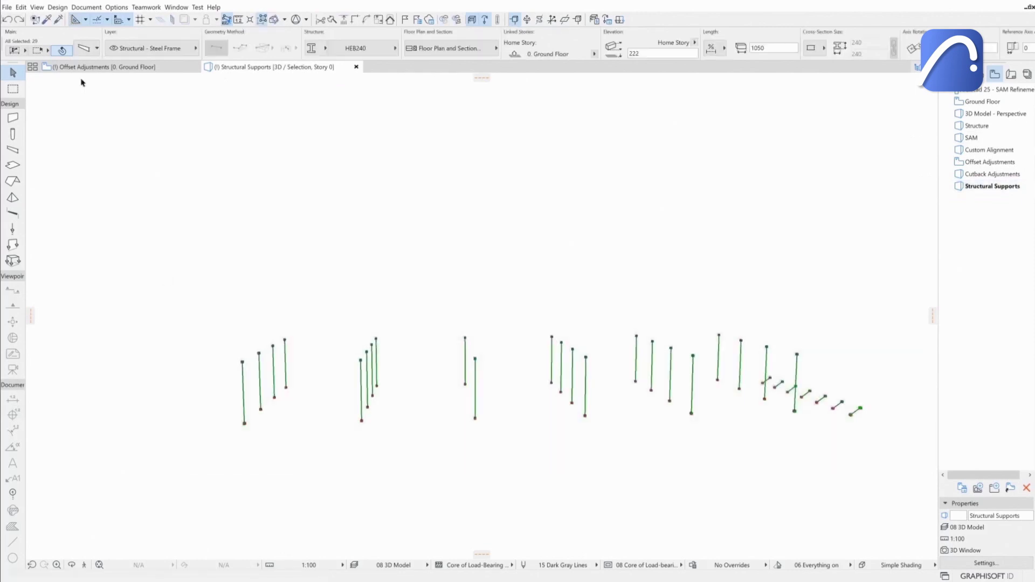
Step: Create structural supports at the nodes of the selected 1D members using the default structural support settings
left_click(59, 8)
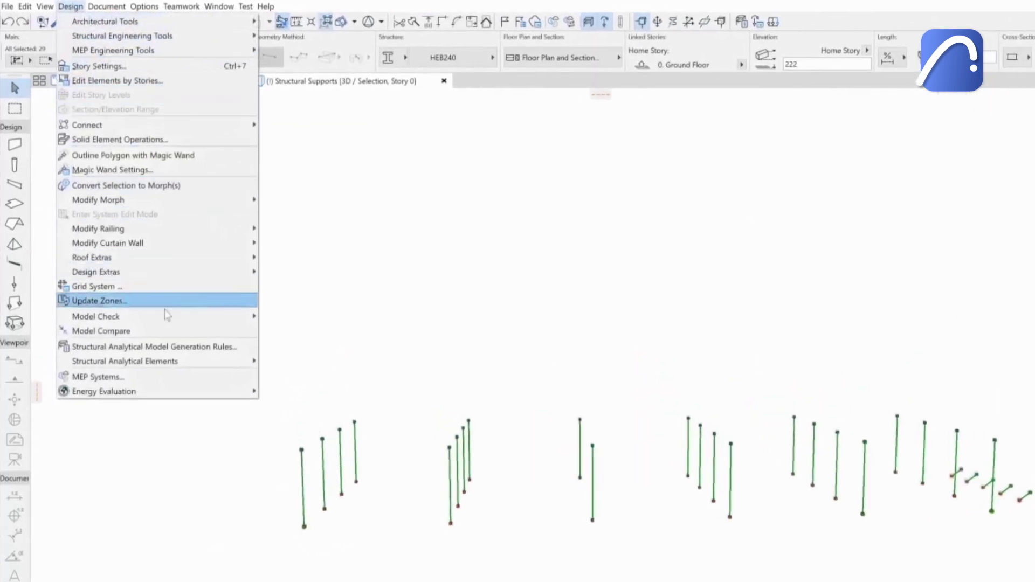
mouse_move(161, 303)
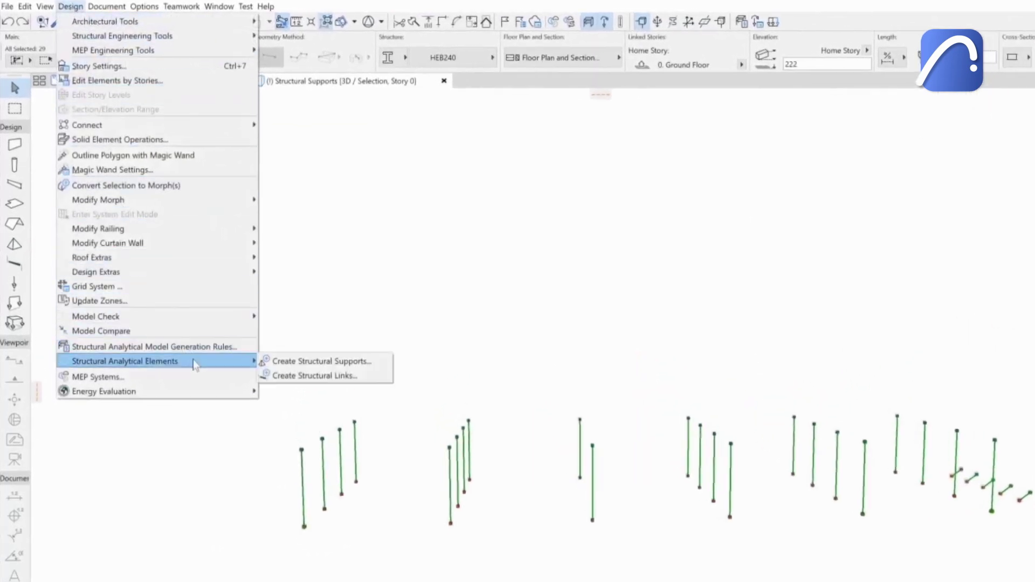
left_click(333, 366)
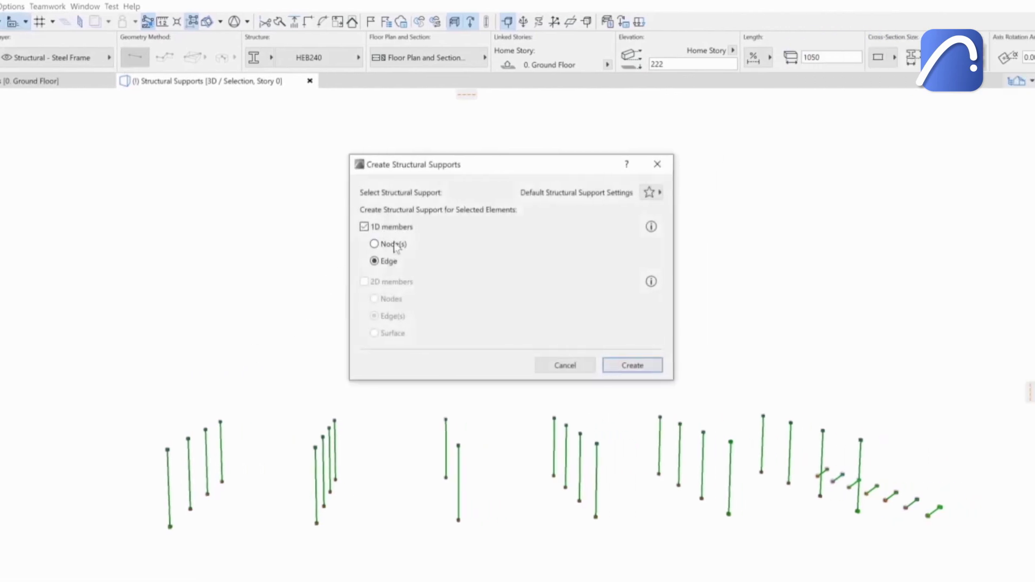
left_click(635, 365)
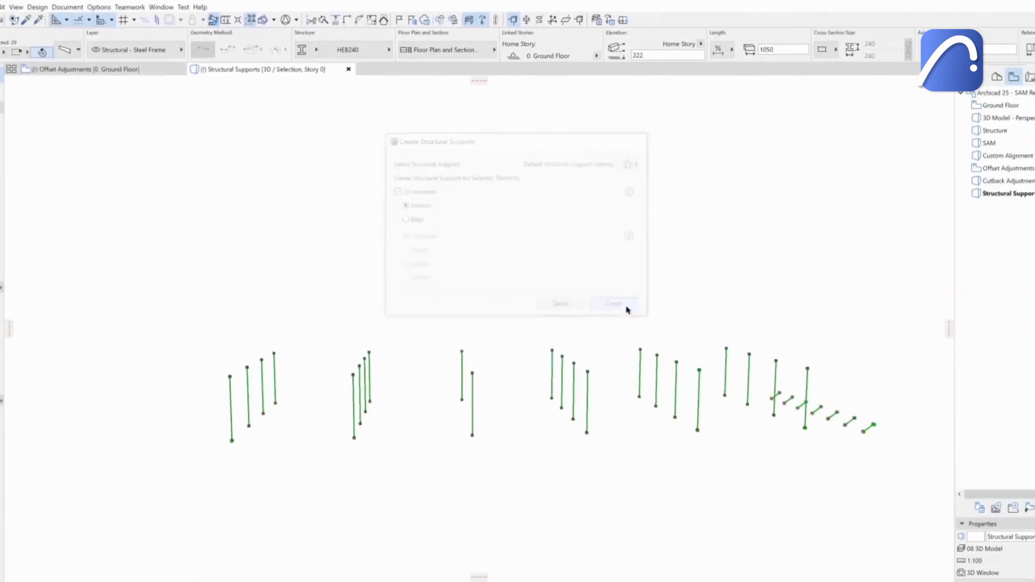
mouse_move(760, 319)
left_mouse_down()
mouse_move(690, 334)
mouse_move(613, 324)
mouse_move(622, 312)
mouse_move(765, 307)
left_mouse_up()
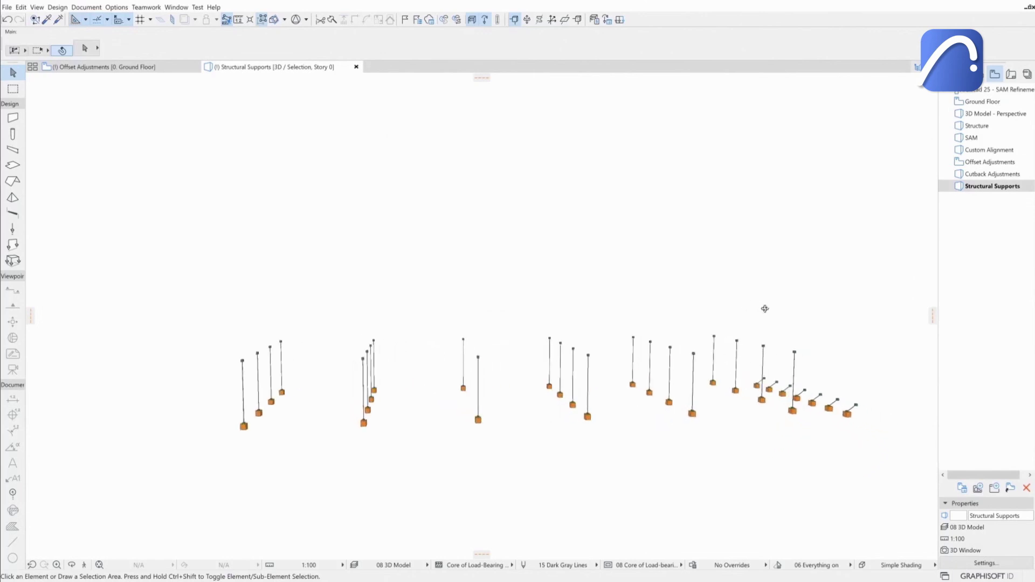